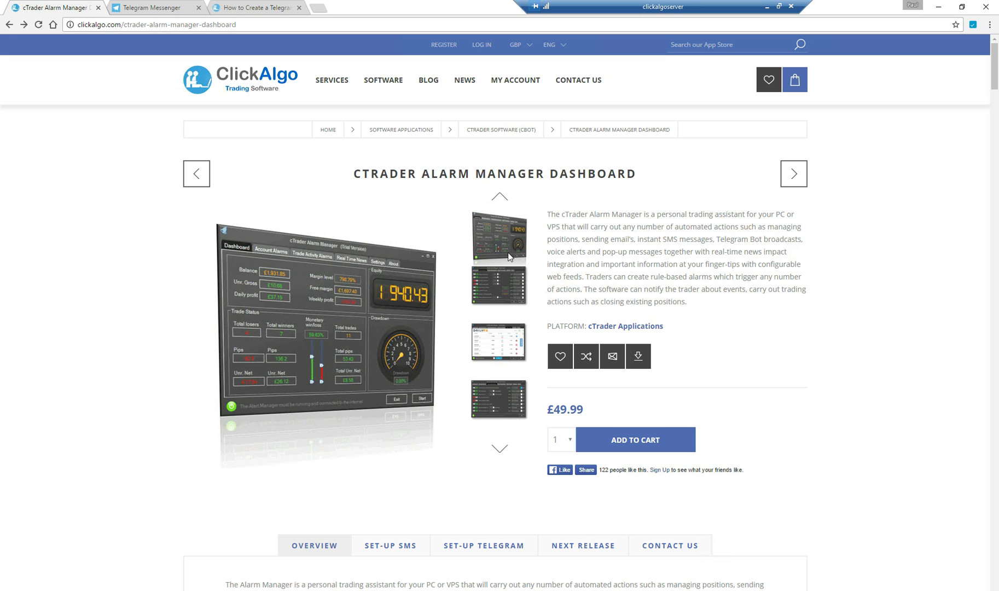
Show the Telegram set-up section on the cTrader Alarm Manager Dashboard product page.
left_click(247, 22)
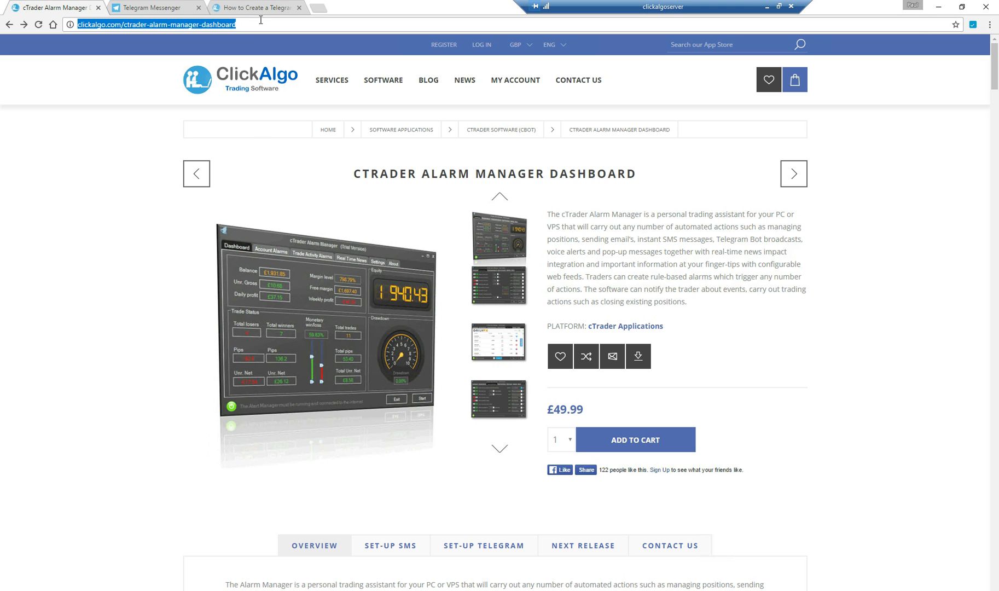
scroll(810, 350, "down", 4)
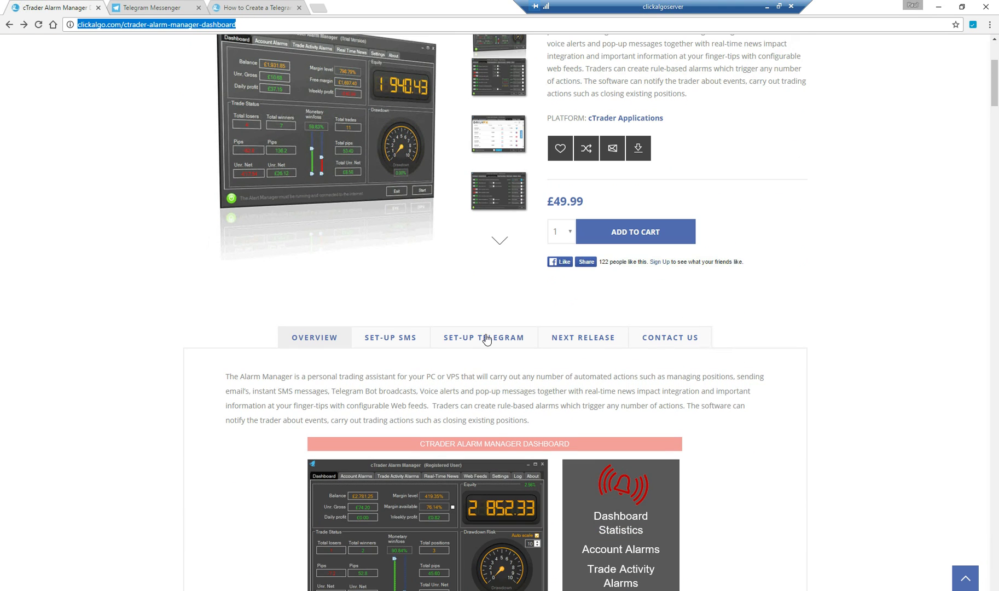
left_click(486, 338)
scroll(796, 339, "down", 2)
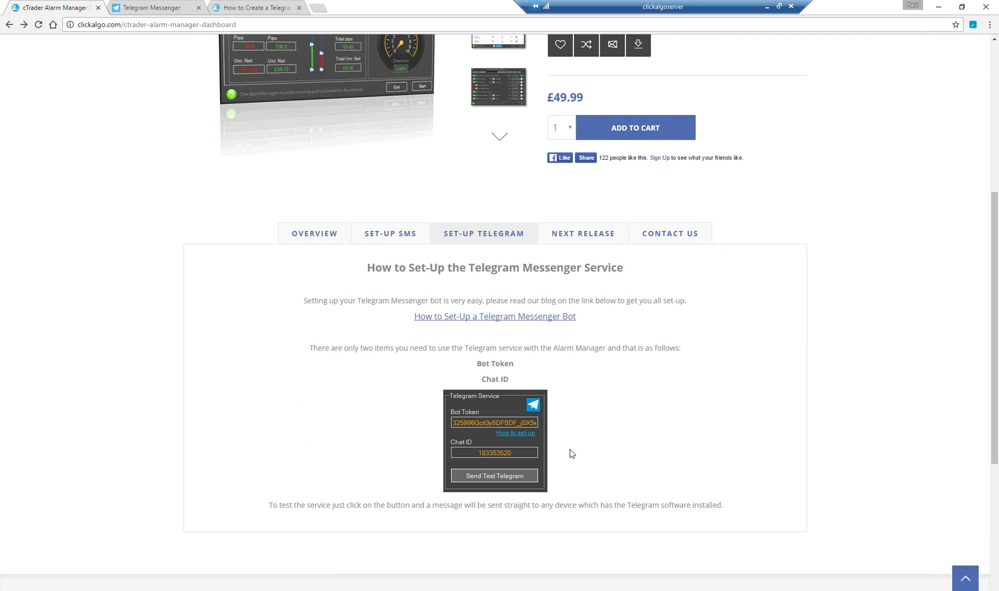
Open the How to Set-Up a Telegram Messenger Bot guide and look through its bot creation steps.
left_click(540, 318)
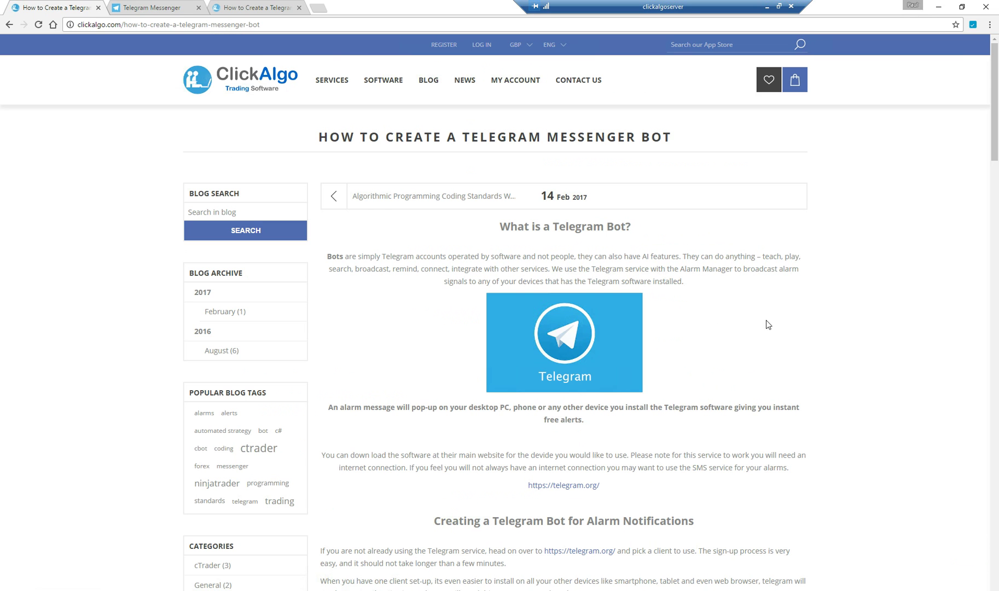
scroll(781, 331, "down", 4)
scroll(779, 333, "down", 8)
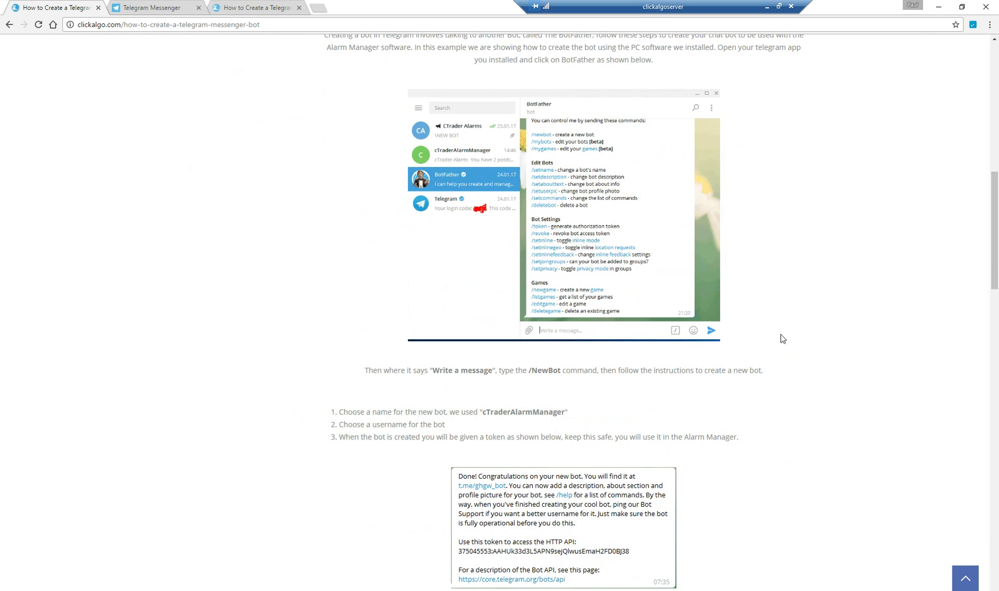
scroll(781, 338, "down", 5)
scroll(780, 339, "up", 12)
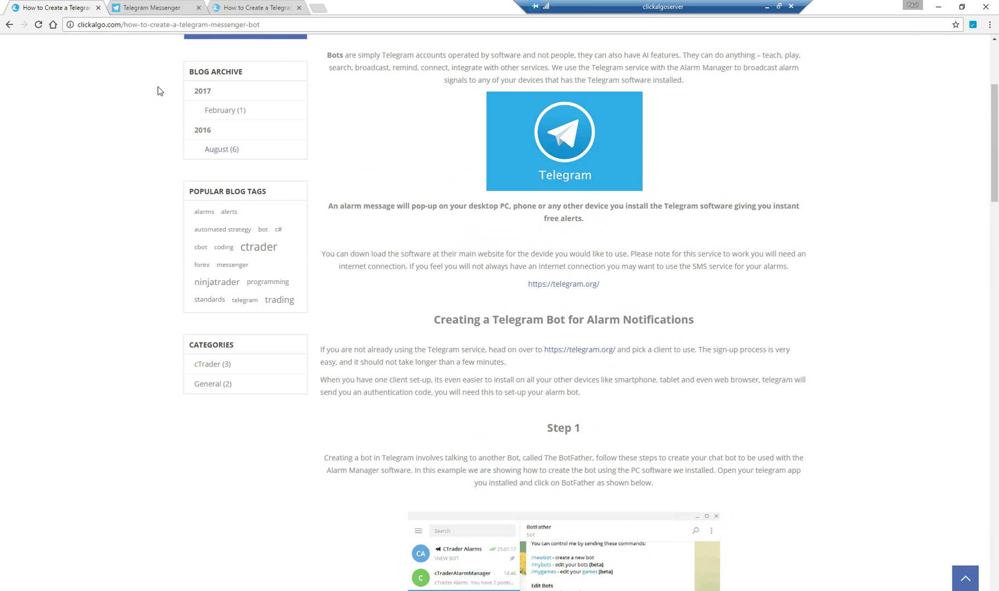
Visit the open telegram.org page, switch to the Telegram desktop app and open the BotFather chat.
left_click(147, 9)
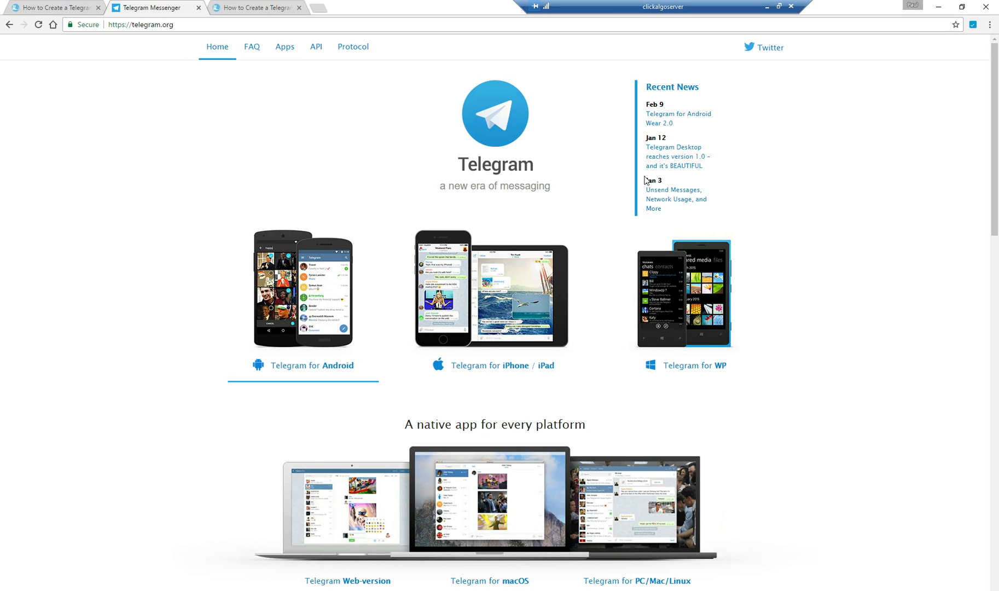
left_click(331, 590)
left_click_drag(275, 69, 627, 98)
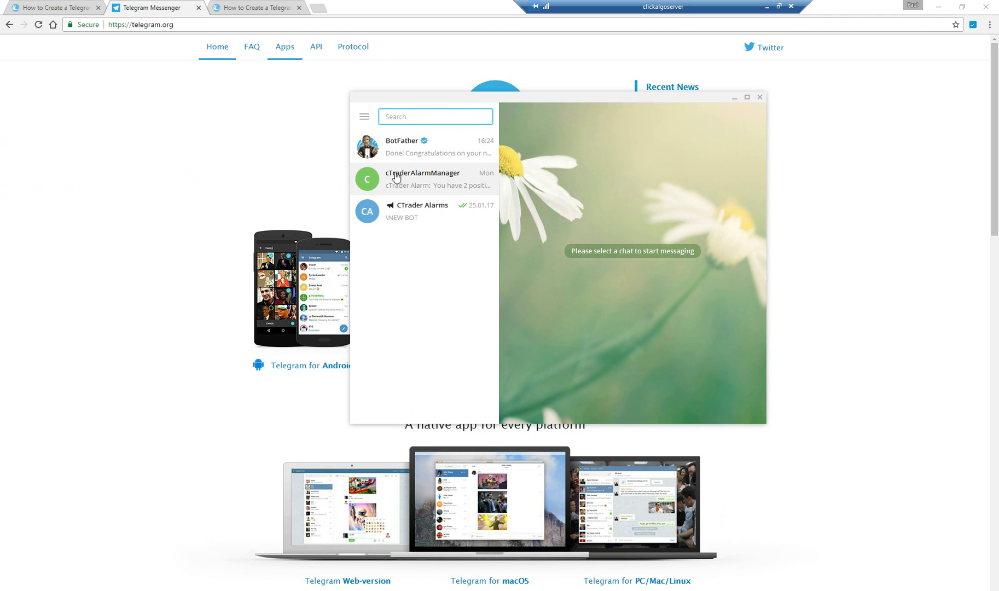
left_click(417, 150)
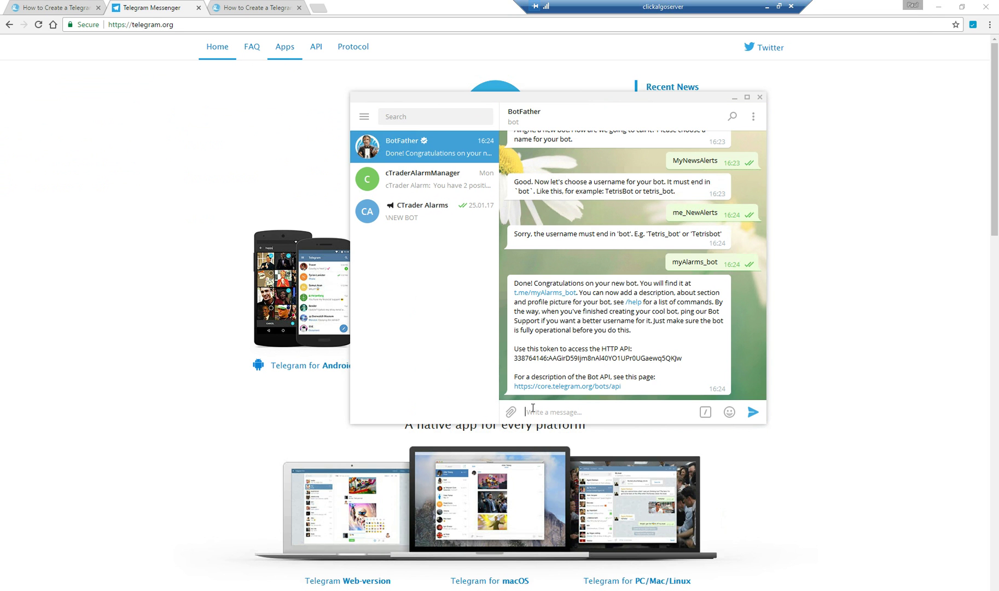
Send BotFather the /newbot command to start creating a bot.
type("\\newbot")
key("Return")
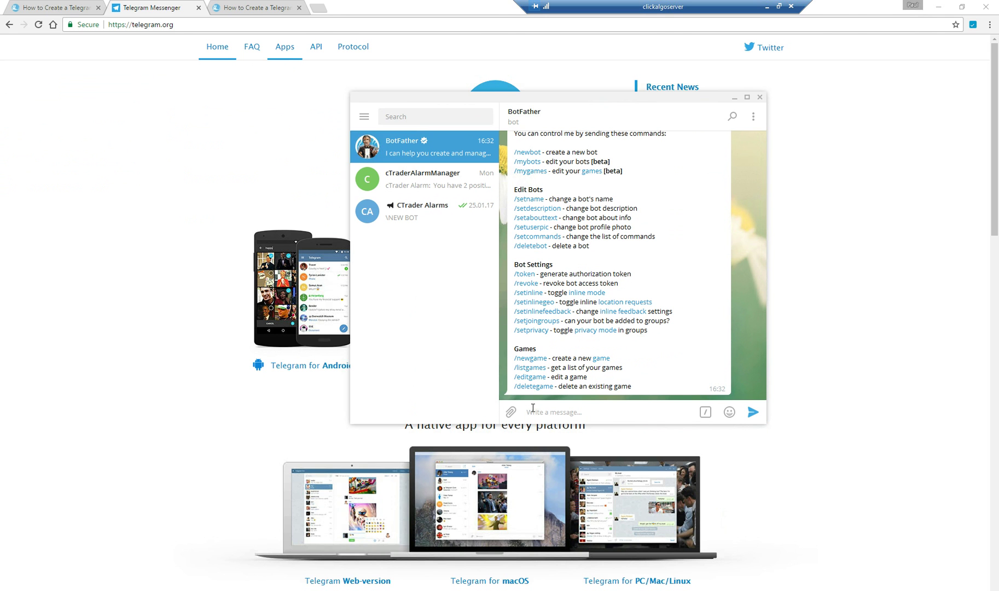
type("/")
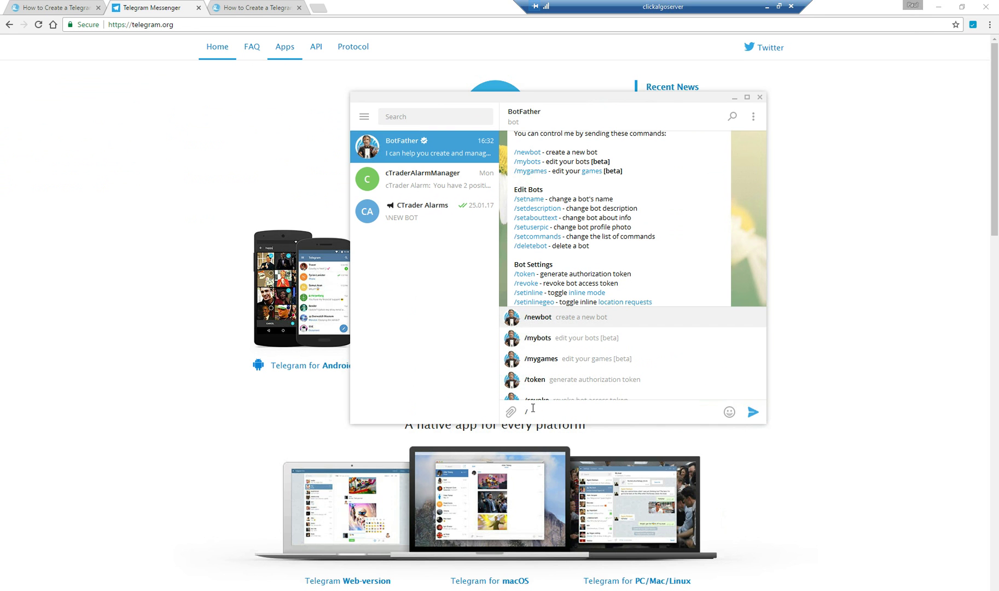
type("newbot")
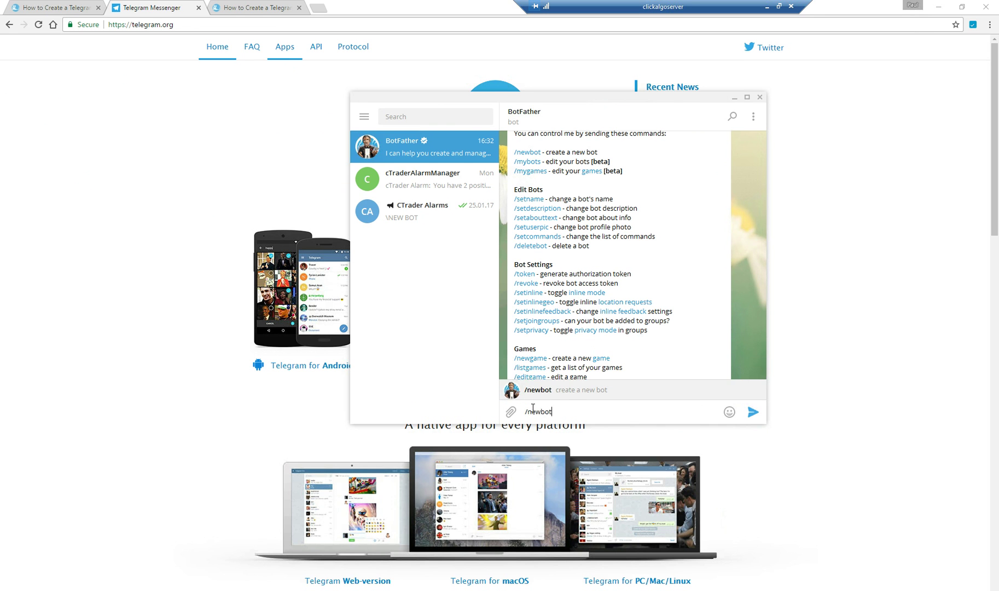
key("Return")
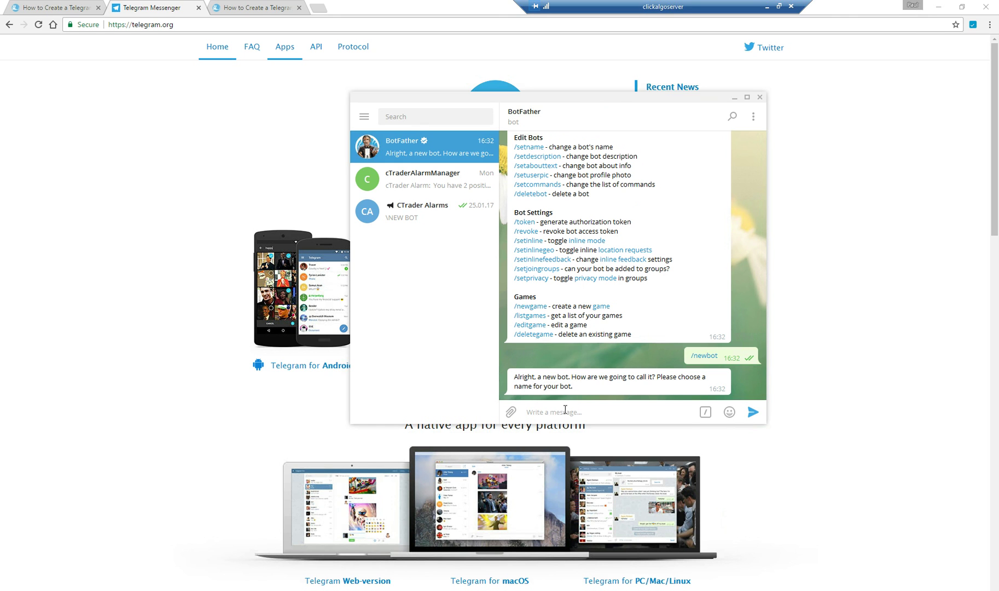
Name the new bot MyAlarmManager and give it the username clickalgo_bot.
type("MyAlarmManatger")
key("BackSpace")
type("ger")
key("Return")
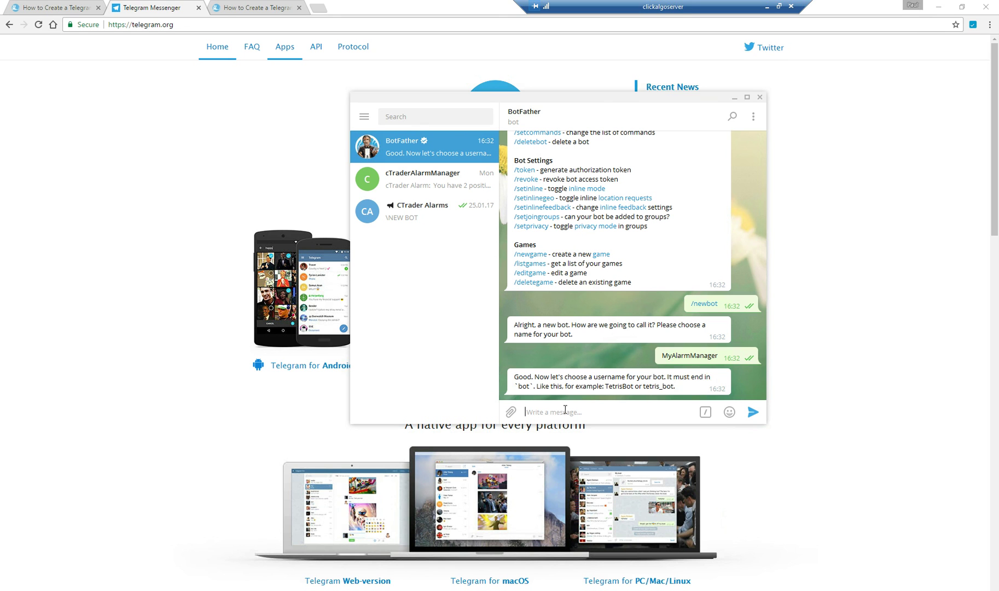
type("clickalgo_bot")
key("Return")
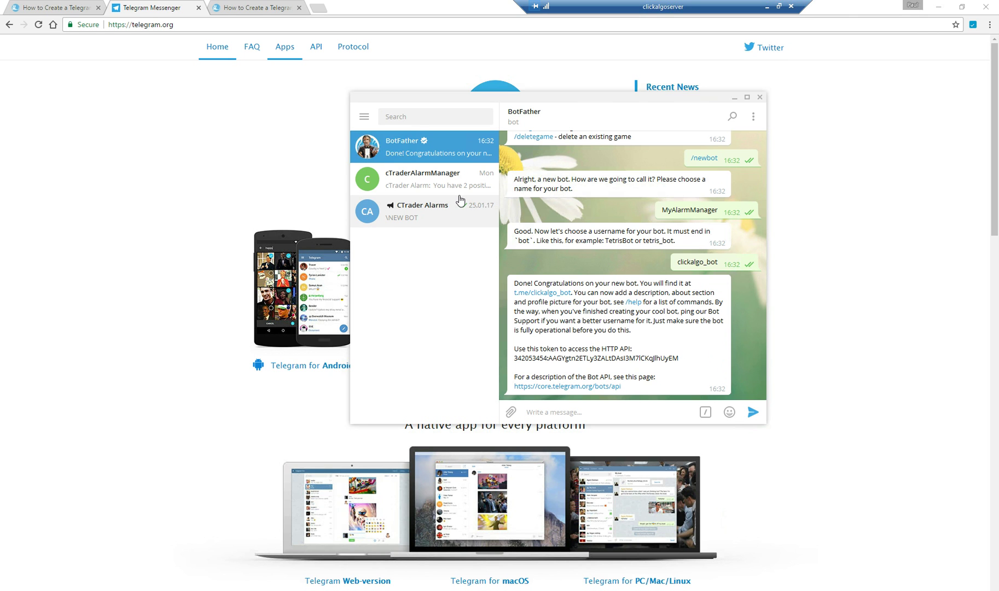
Start a chat with the new bot through its t.me/clickalgo_bot link, sending "hello" and a second short test message.
left_click(535, 294)
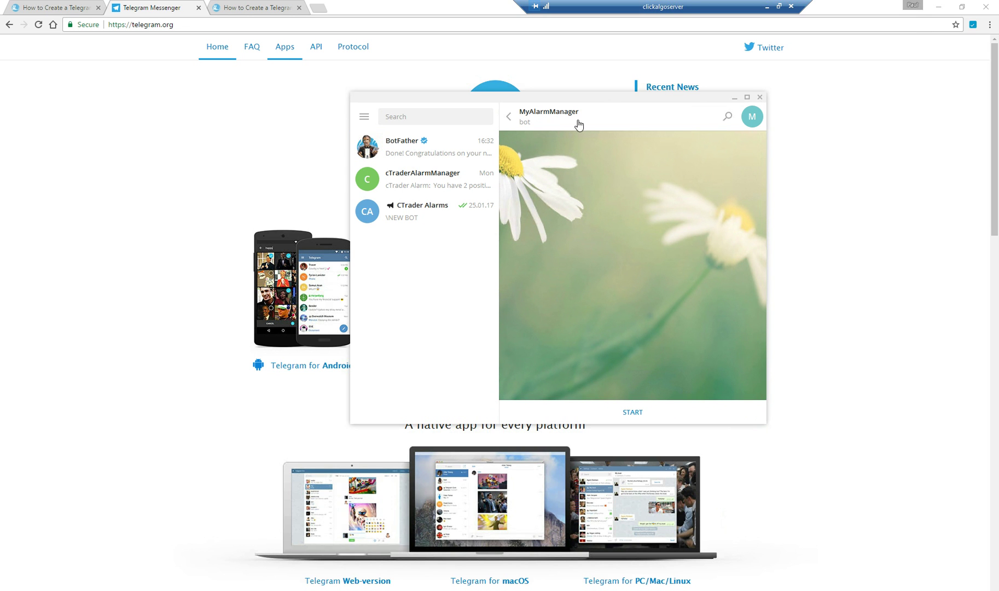
left_click(636, 414)
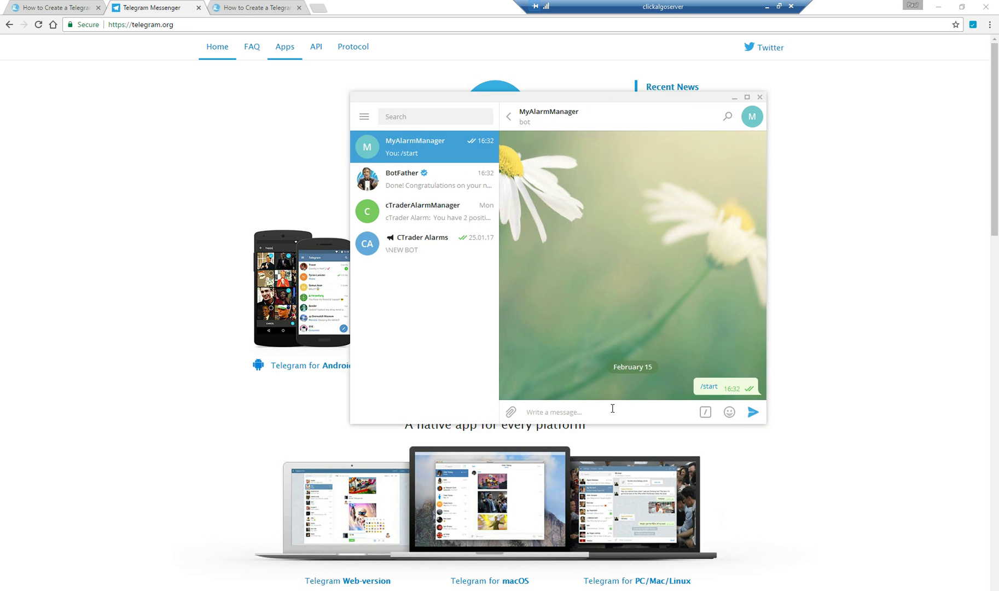
type("hello")
key("Return")
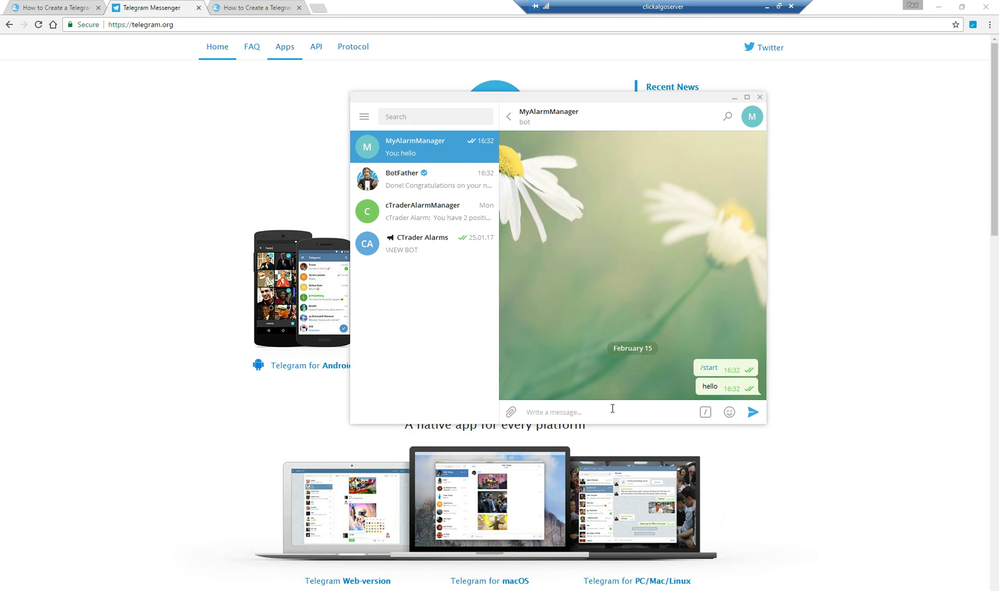
type("fred")
key("Return")
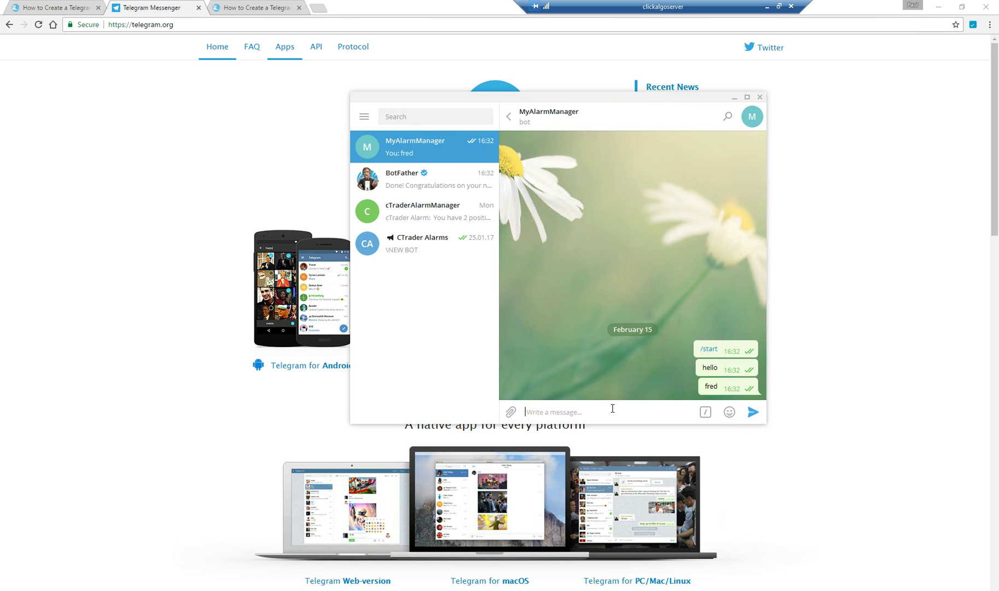
Return to the BotFather chat and select the new bot's HTTP API token.
left_click(453, 174)
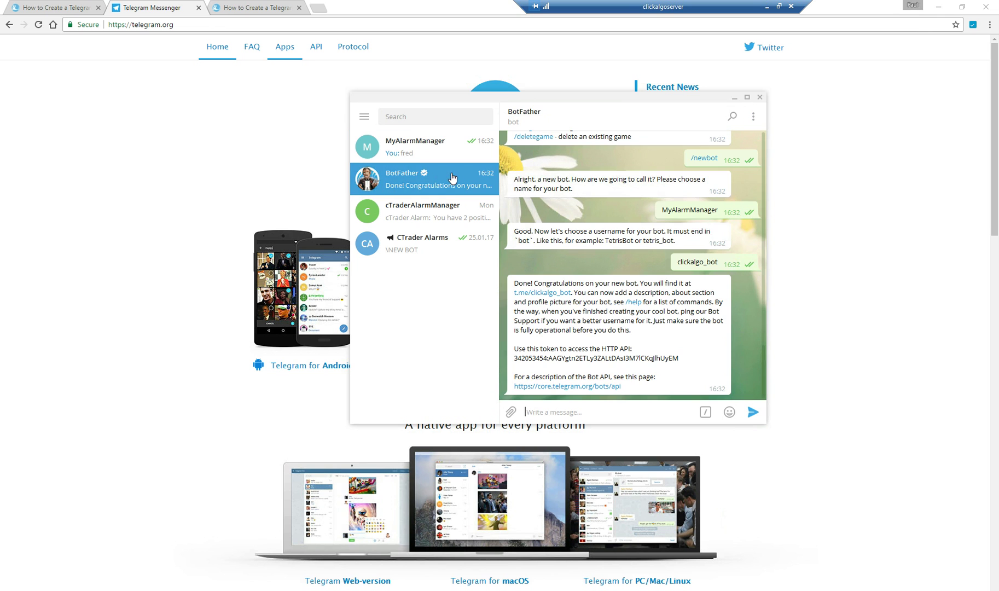
left_click_drag(678, 357, 514, 359)
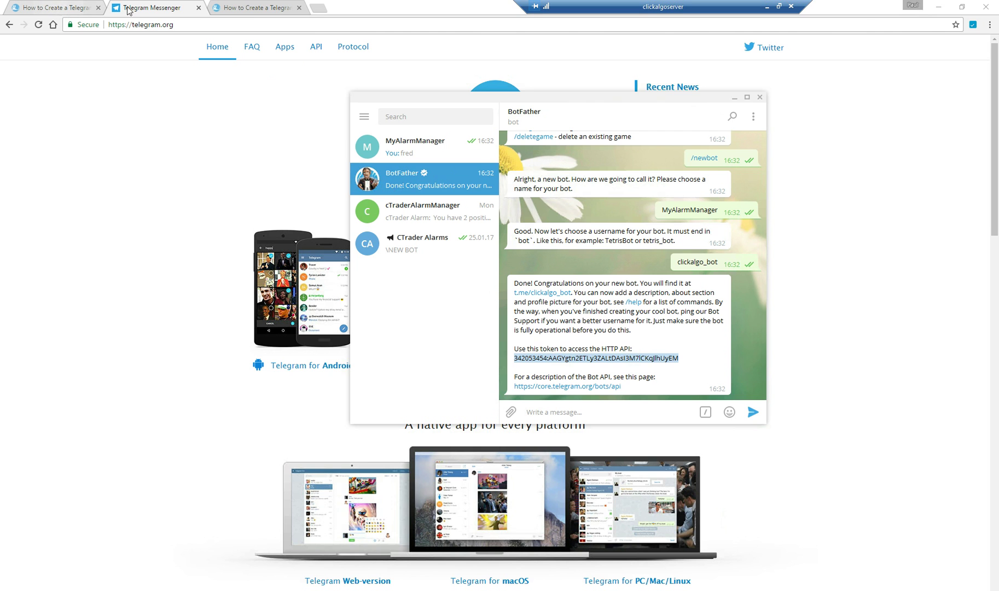
left_click(252, 9)
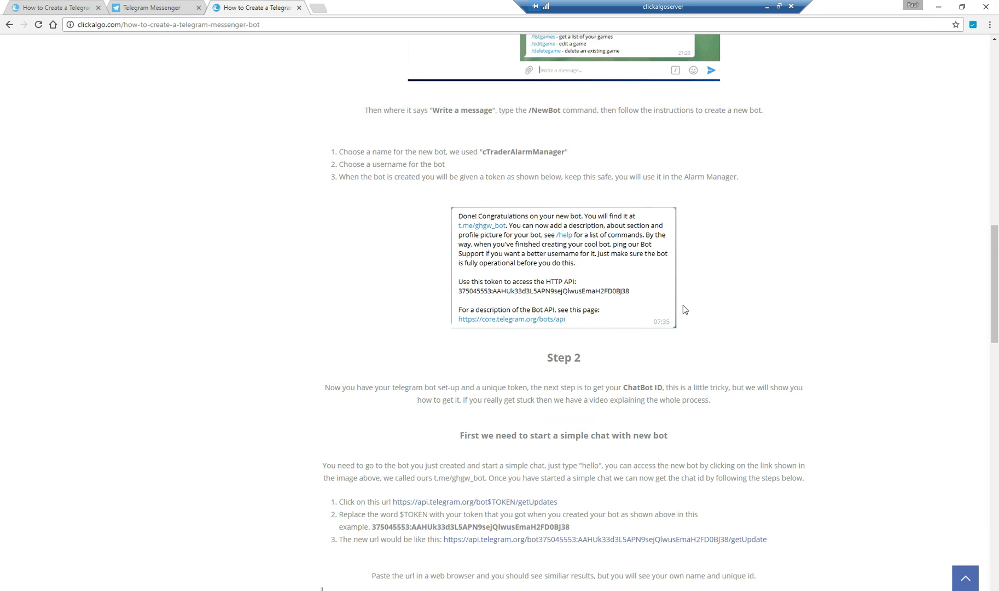
left_click(682, 310)
scroll(689, 317, "down", 2)
left_click_drag(564, 398, 392, 397)
key("ctrl+c")
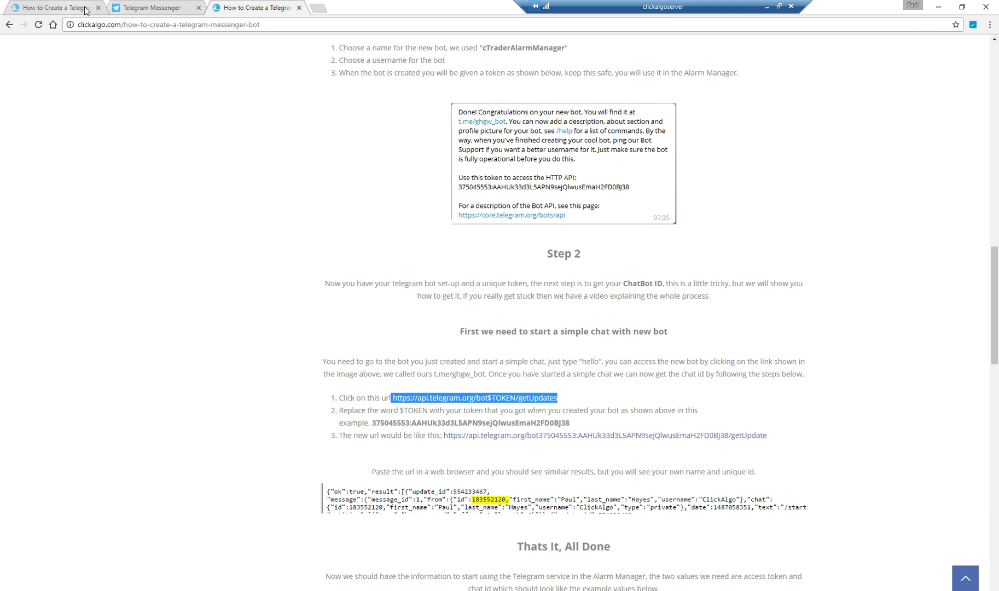
left_click(141, 8)
left_click(112, 24)
key("ctrl+v")
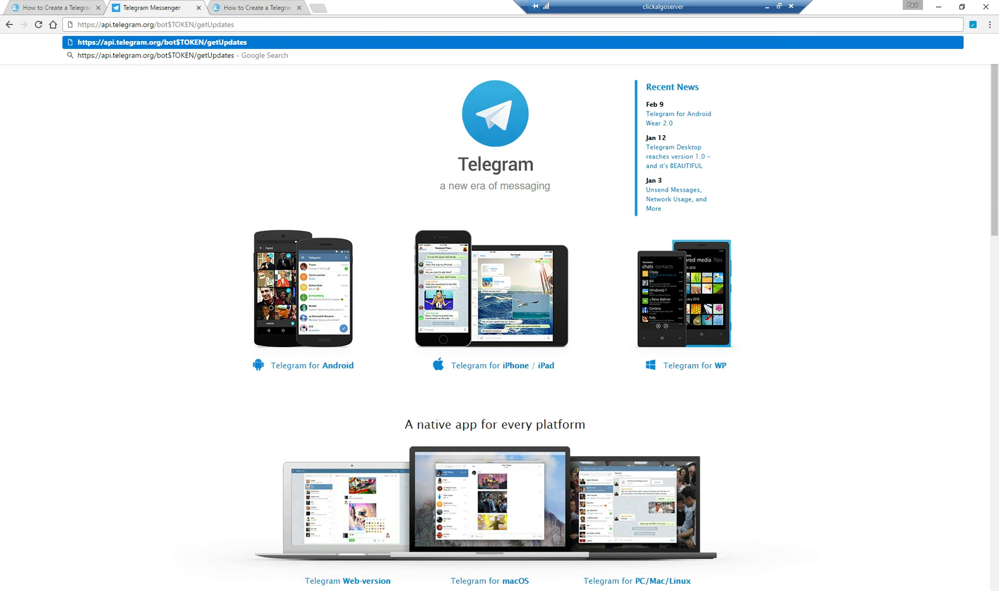
Copy the selected API token from the BotFather chat and return to the browser page holding the getUpdates URL.
key("alt+Tab")
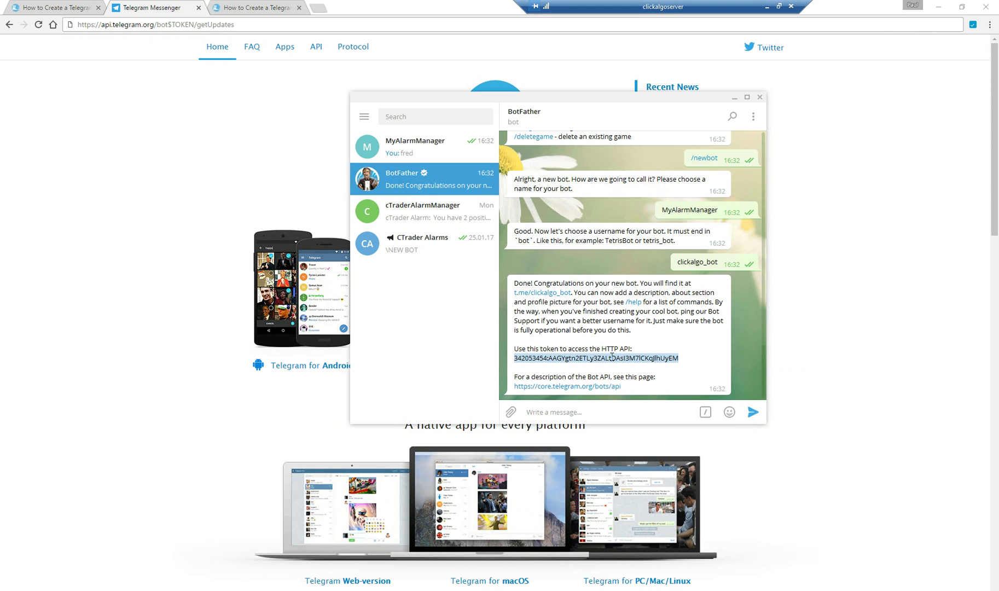
right_click(670, 359)
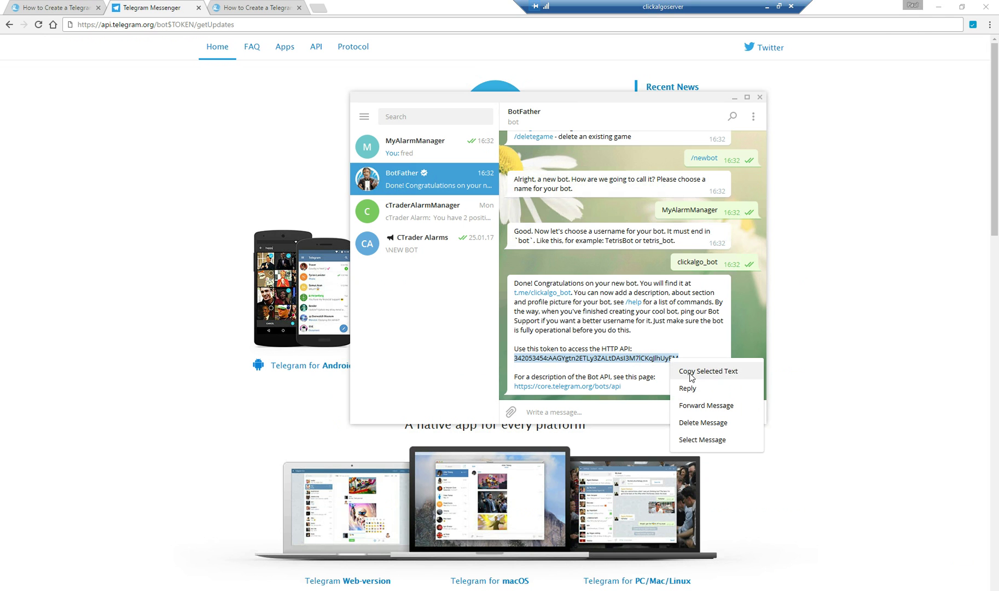
left_click(690, 371)
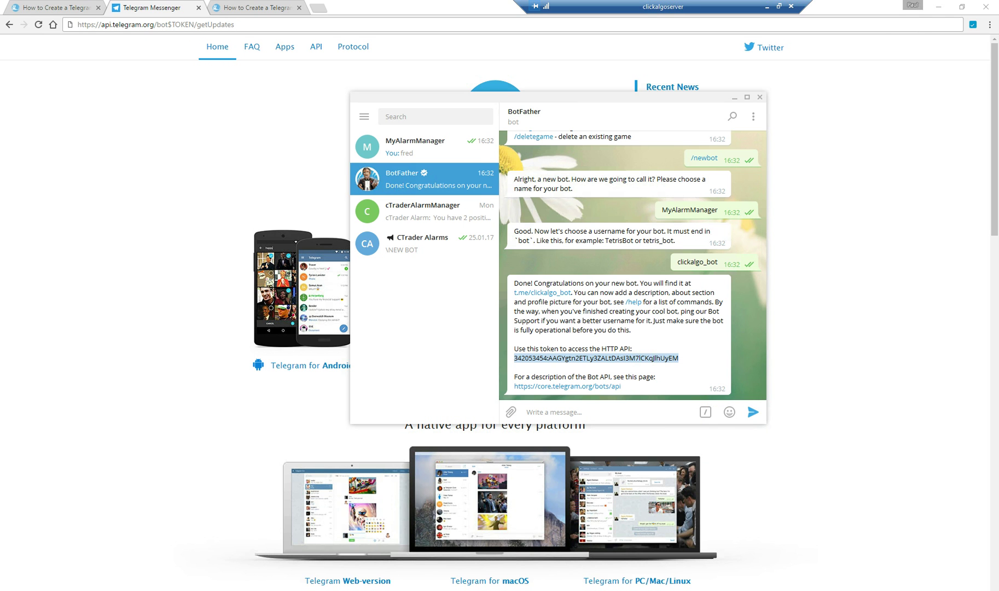
key("alt+Tab")
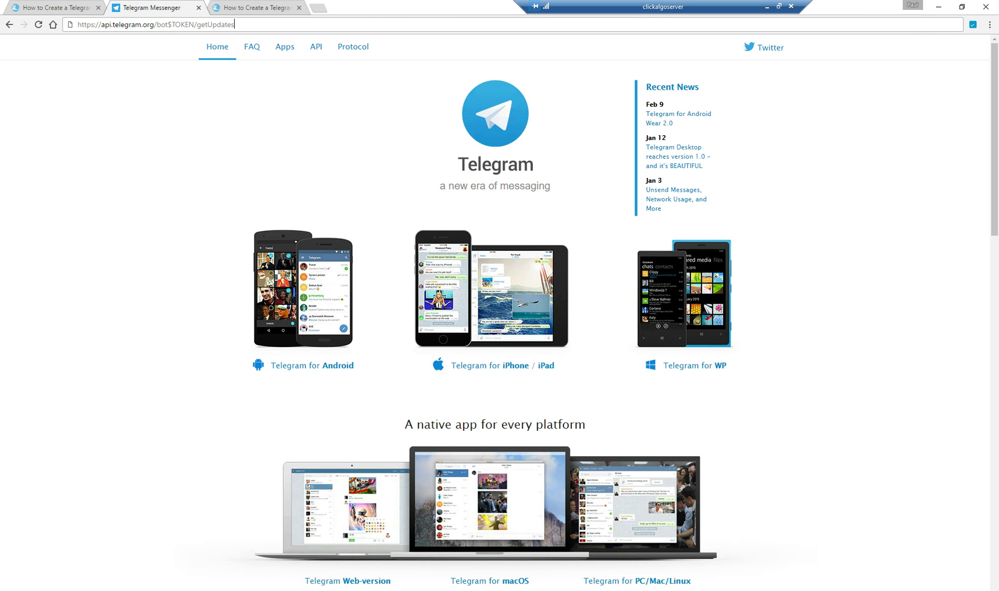
key("alt+Tab")
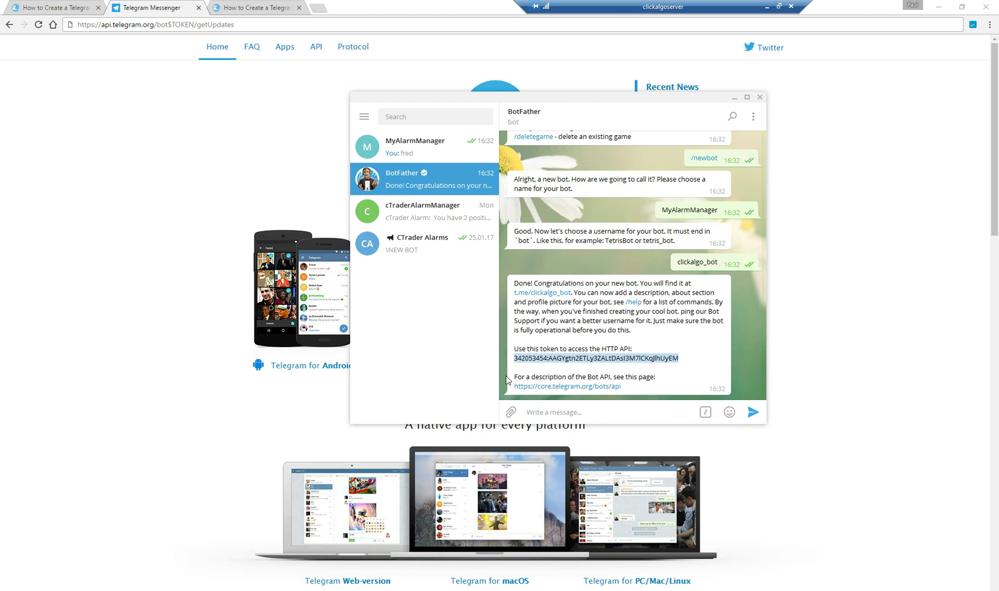
left_click(237, 8)
left_click(171, 9)
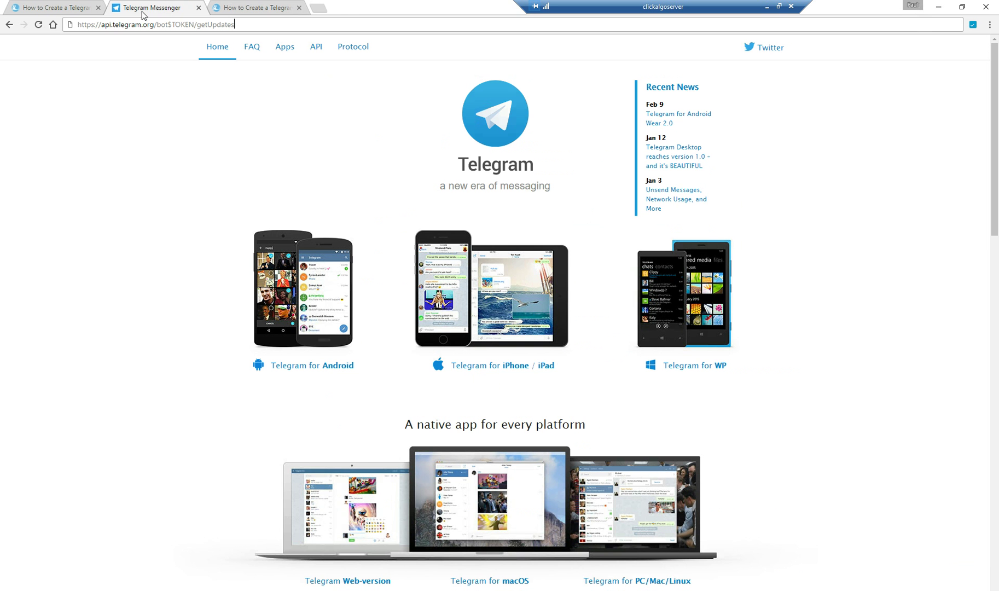
Try to load the getUpdates URL with bot$TOKEN replaced by the copied API token.
left_click_drag(195, 24, 156, 25)
key("ctrl+v")
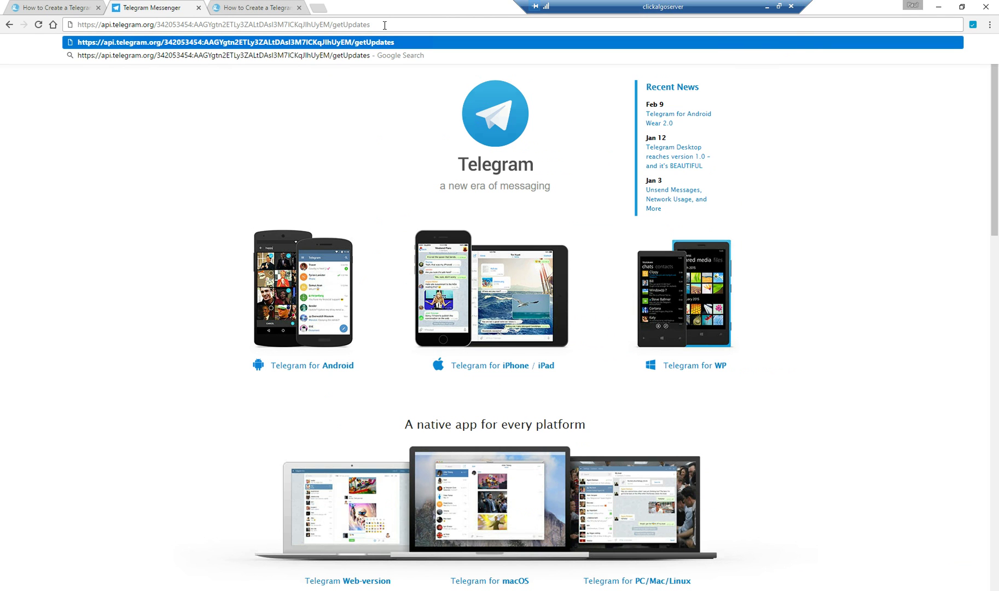
key("Return")
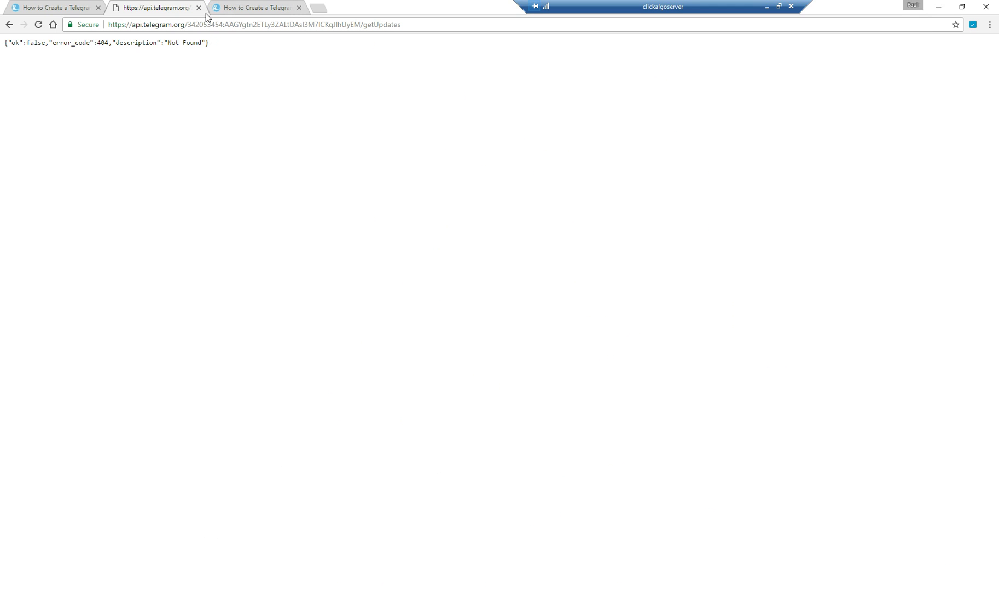
Load the telegram.org getUpdates URL with only $TOKEN replaced by the API token, keeping the bot prefix, and reload the page.
left_click(384, 25)
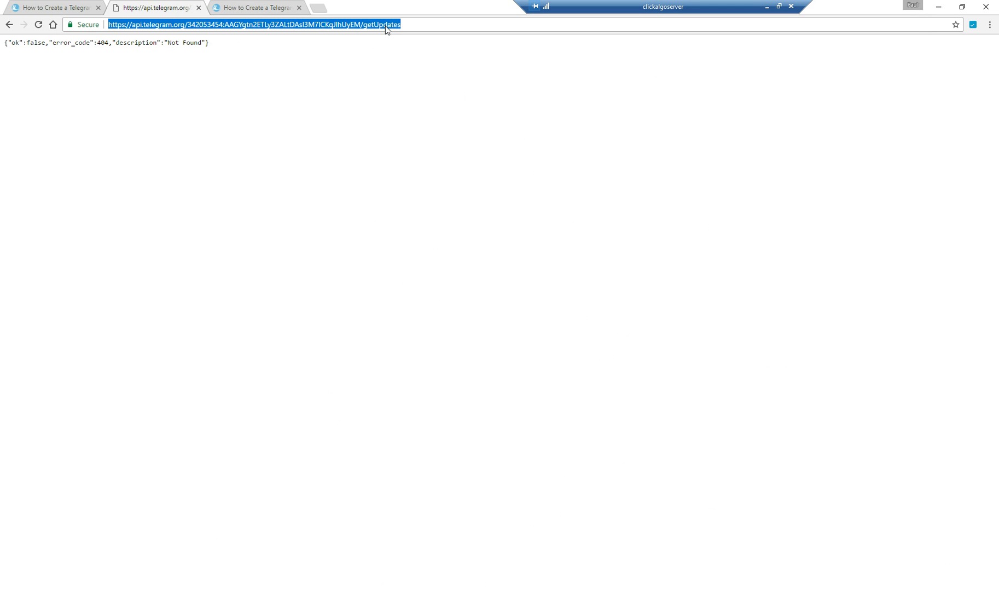
key("ctrl+v")
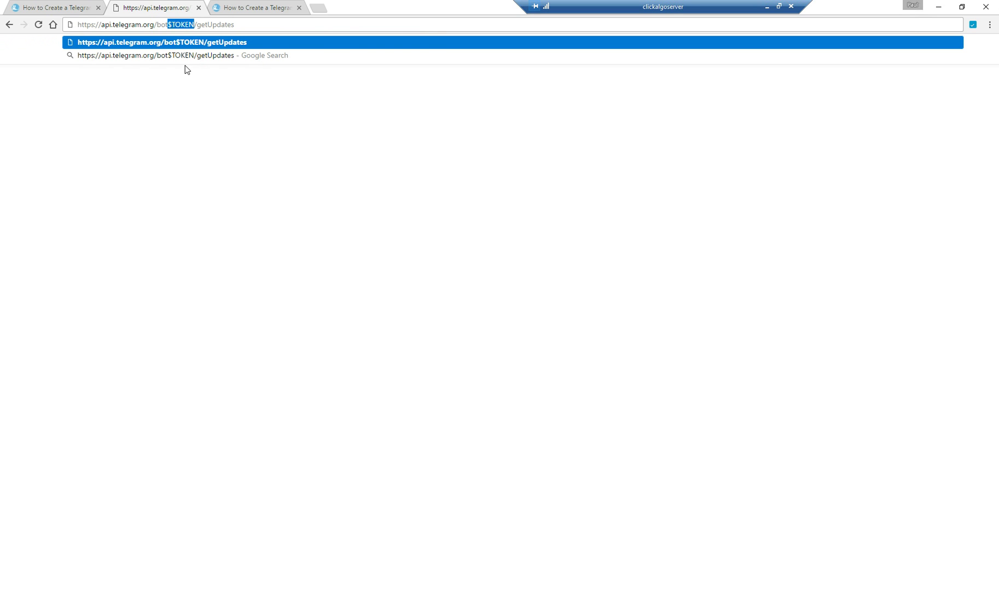
key("ctrl+v")
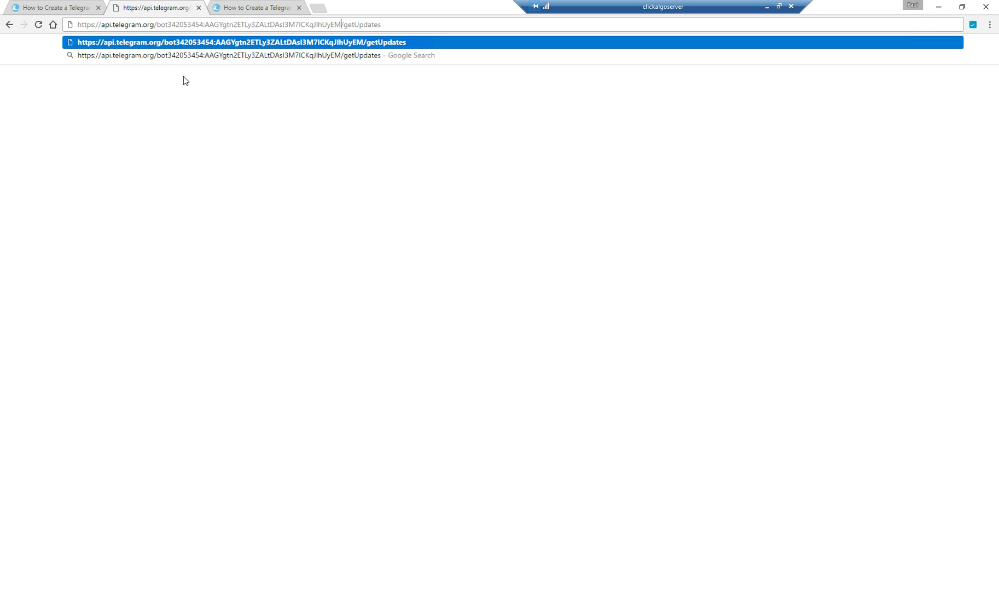
key("Return")
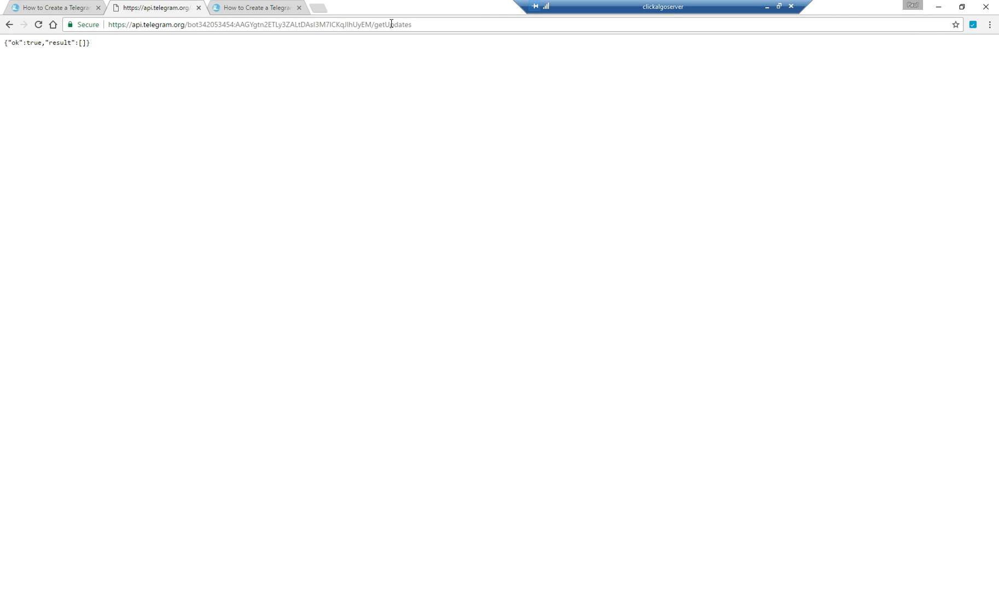
left_click(36, 26)
Switch to Telegram and send the message "hello" twice to the MyAlarmManager bot.
key("alt+Tab")
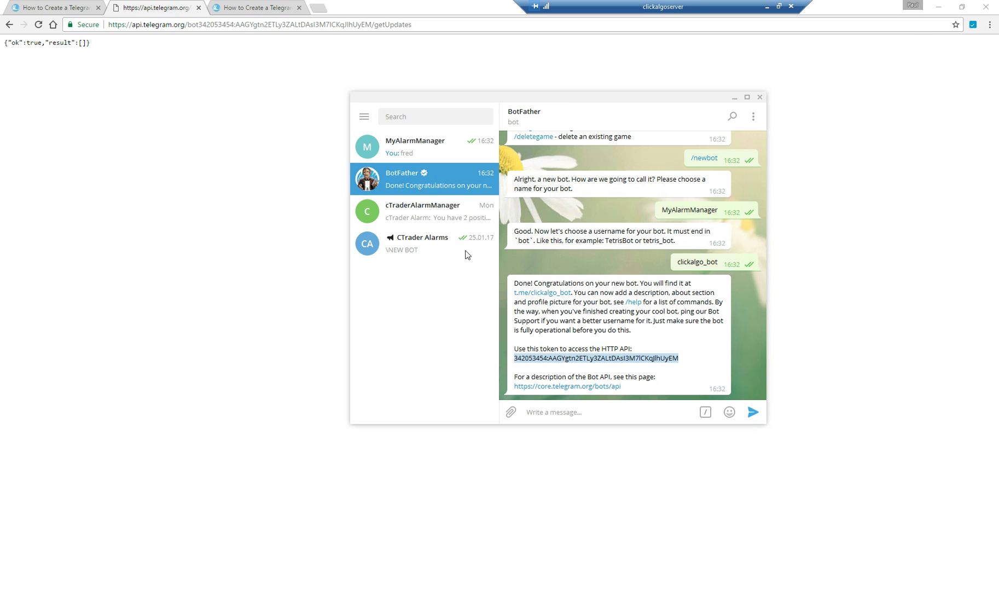
left_click(404, 146)
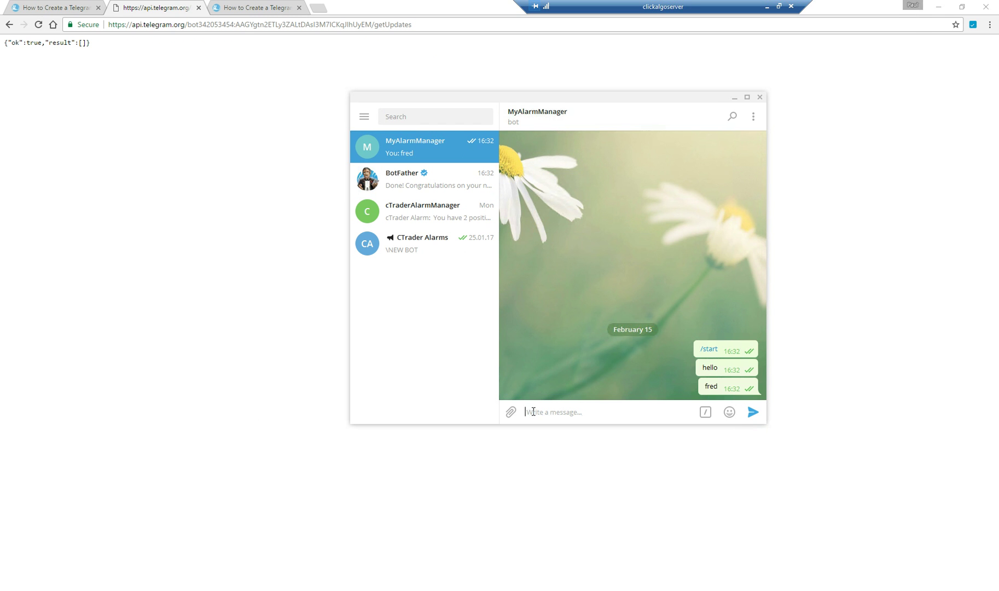
type("hello")
key("Return")
type("he")
key("Return")
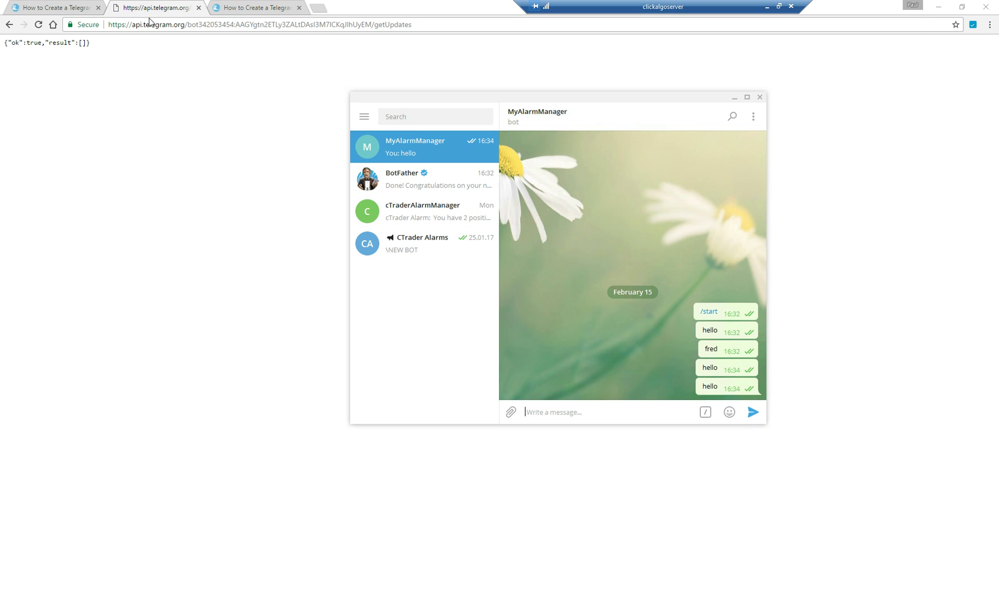
Reload the getUpdates page, copy the sender's id from the first message and switch to the cTrader Alarm Manager.
left_click(38, 25)
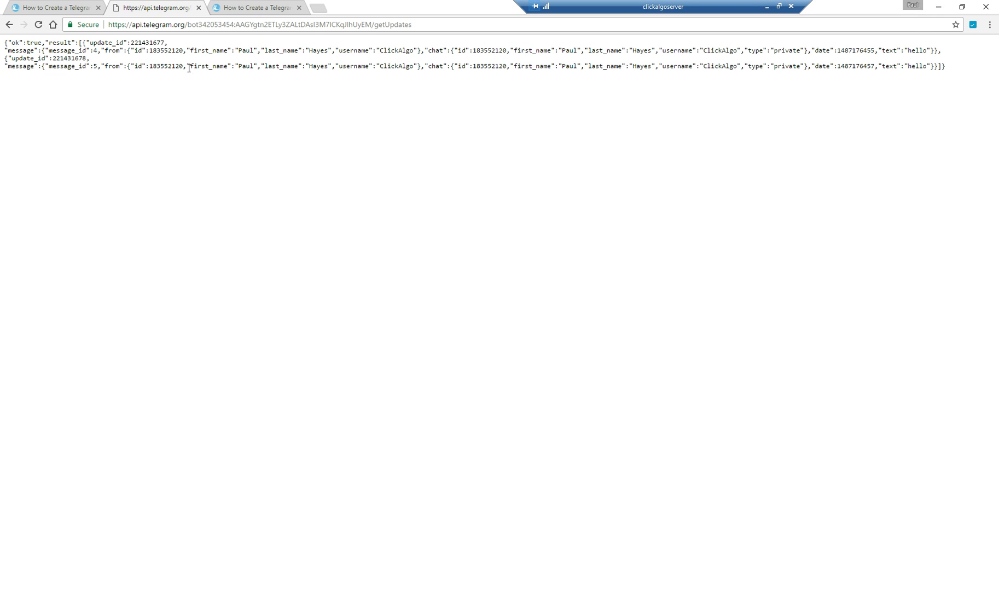
left_click_drag(181, 51, 152, 50)
left_click(242, 590)
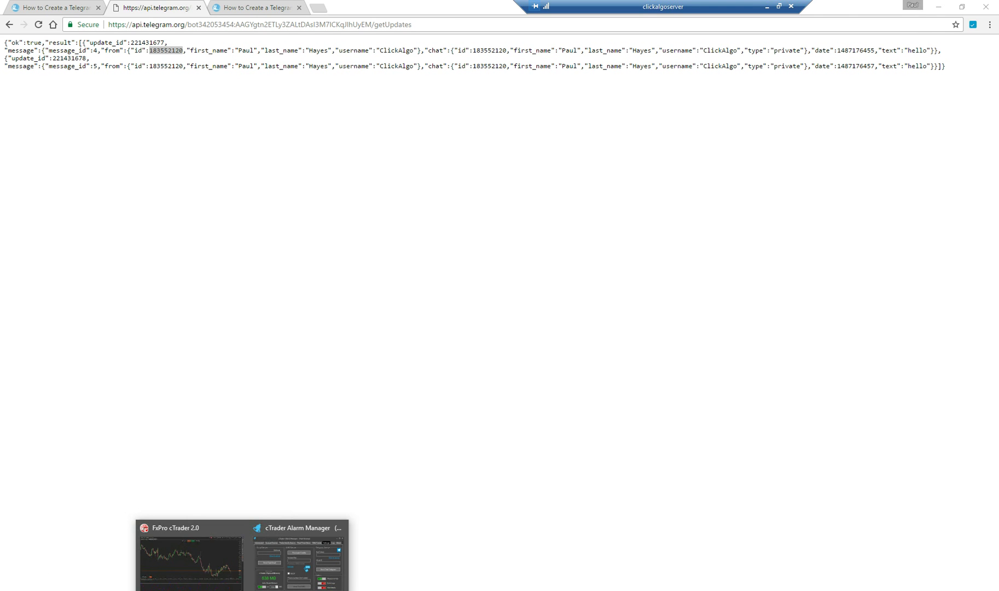
left_click(288, 574)
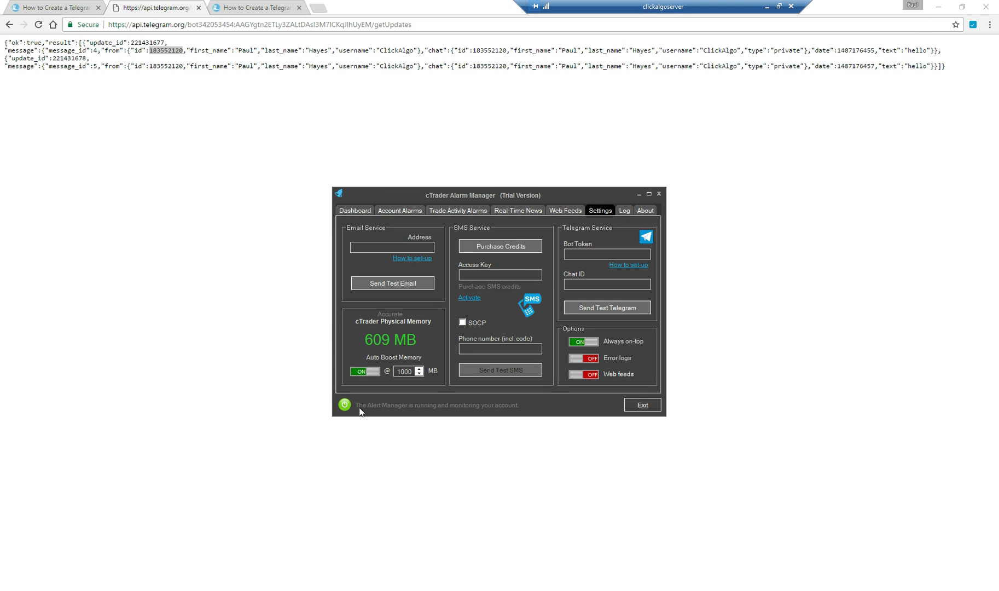
Bring FxPro cTrader up behind the Alarm Manager and move the Alarm Manager window higher over the chart.
mouse_move(242, 590)
left_click(224, 564)
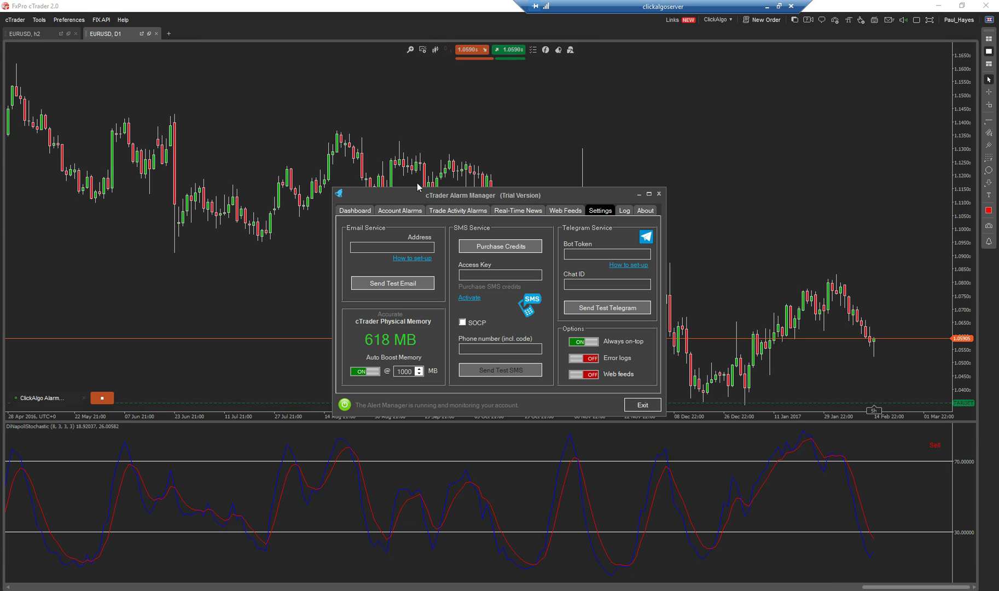
left_click_drag(405, 200, 378, 125)
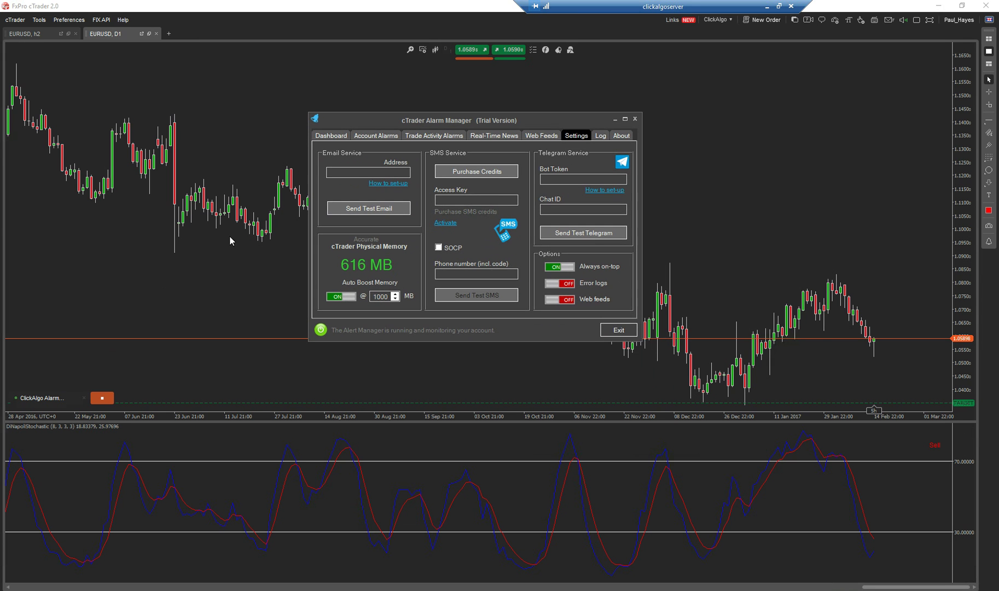
Look through the Alarm Manager's Dashboard, Account Alarms, Trade Activity Alarms, Real-Time News and Web Feeds pages.
left_click(343, 138)
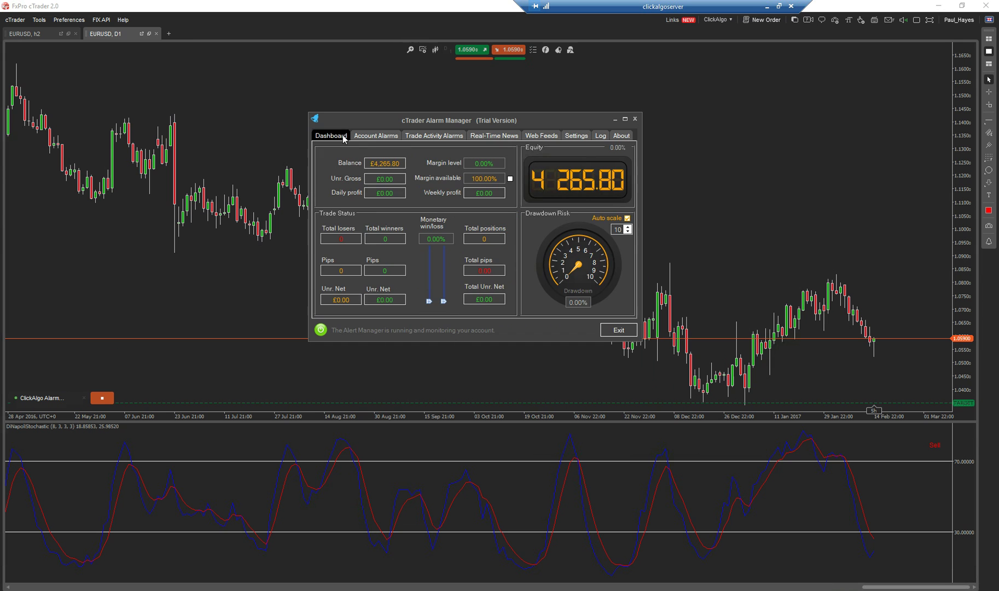
left_click(379, 136)
left_click(447, 137)
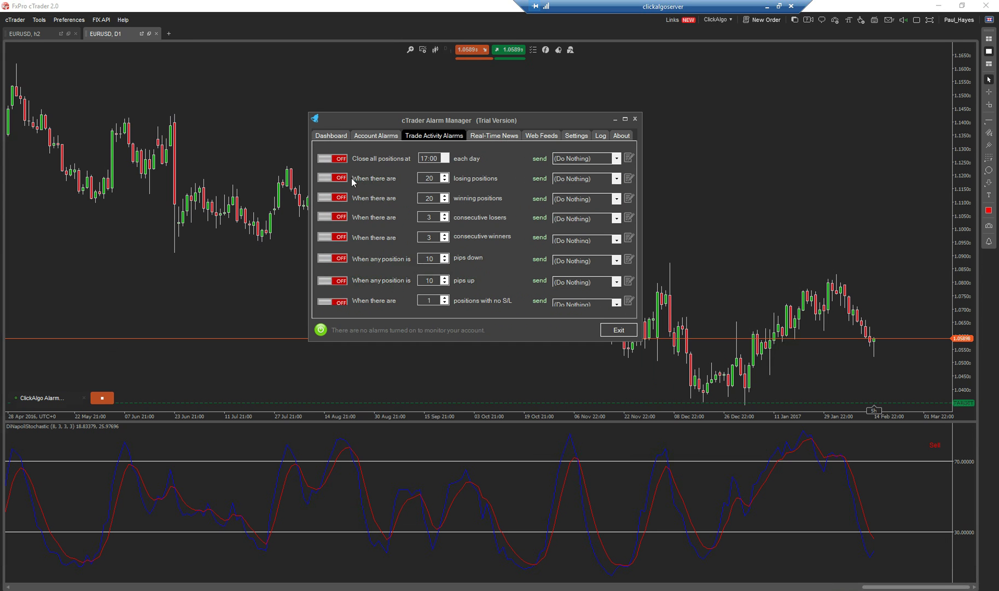
left_click(486, 138)
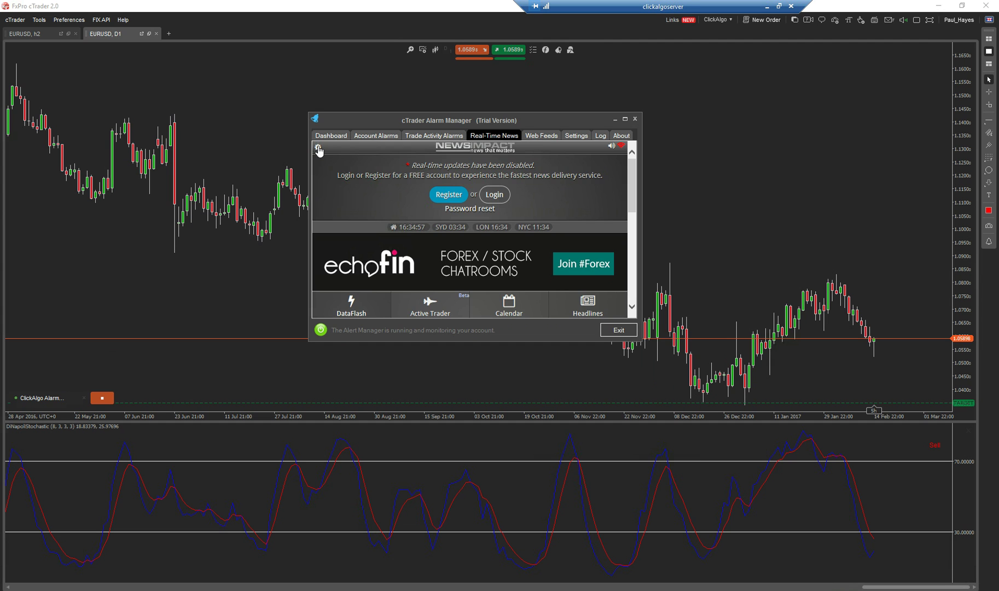
scroll(471, 218, "down", 2)
left_click(541, 136)
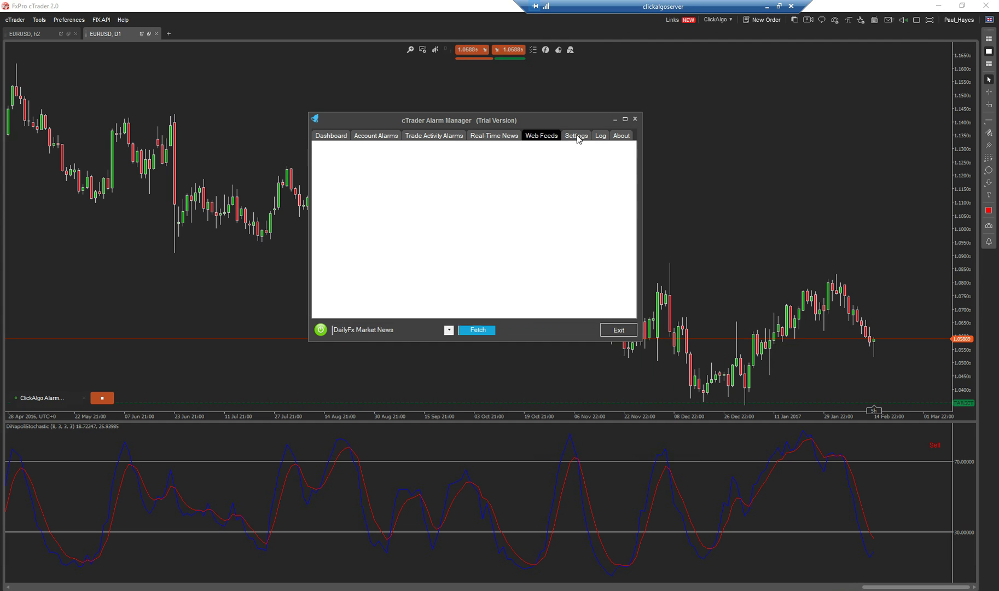
Paste the copied id as the Chat ID in the Alarm Manager's Telegram Service settings.
left_click(576, 137)
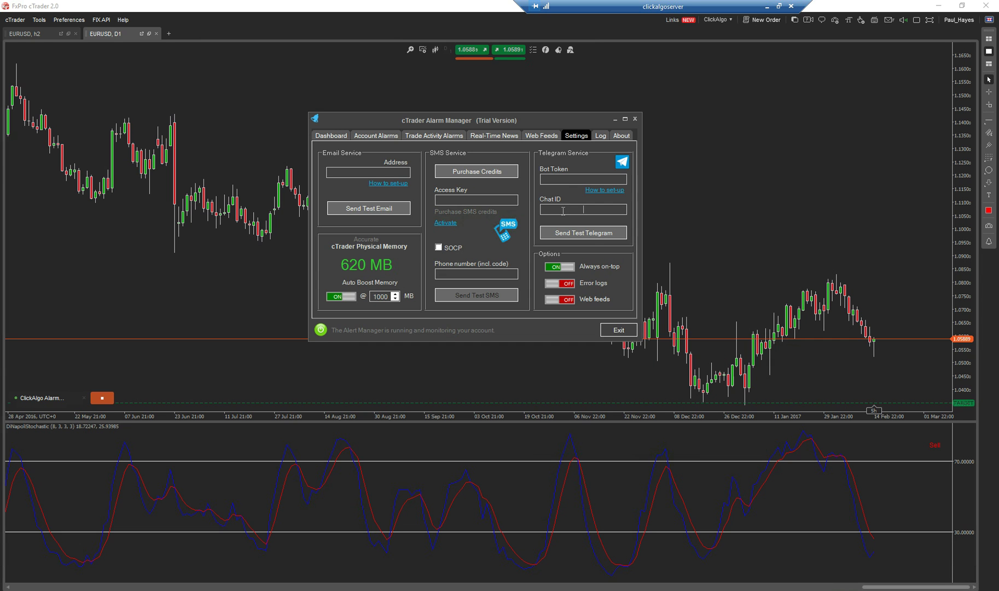
key("ctrl+v")
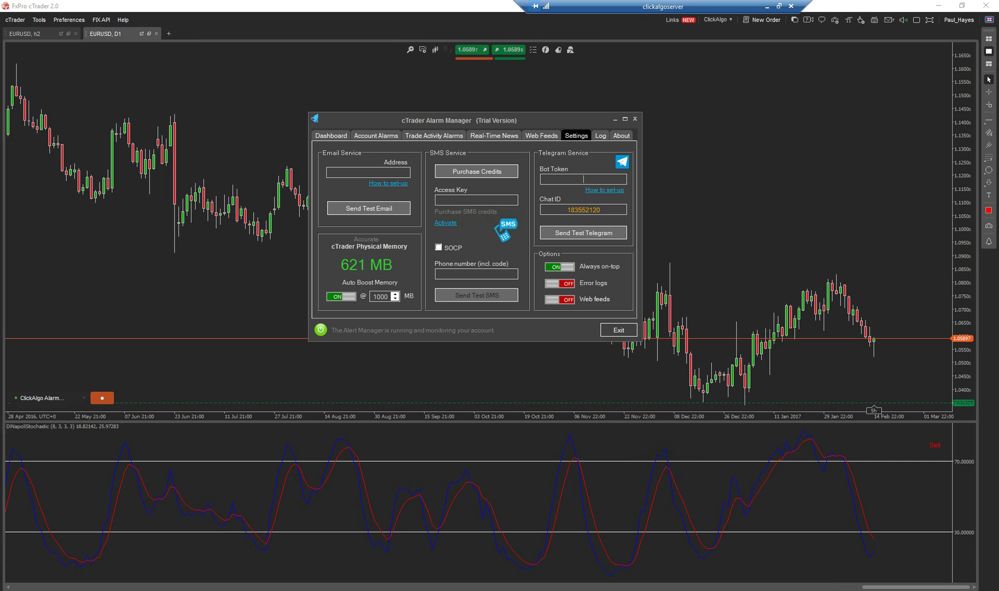
Copy the HTTP API token from the BotFather chat and paste it as the Telegram Service's Bot Token.
key("alt+Tab")
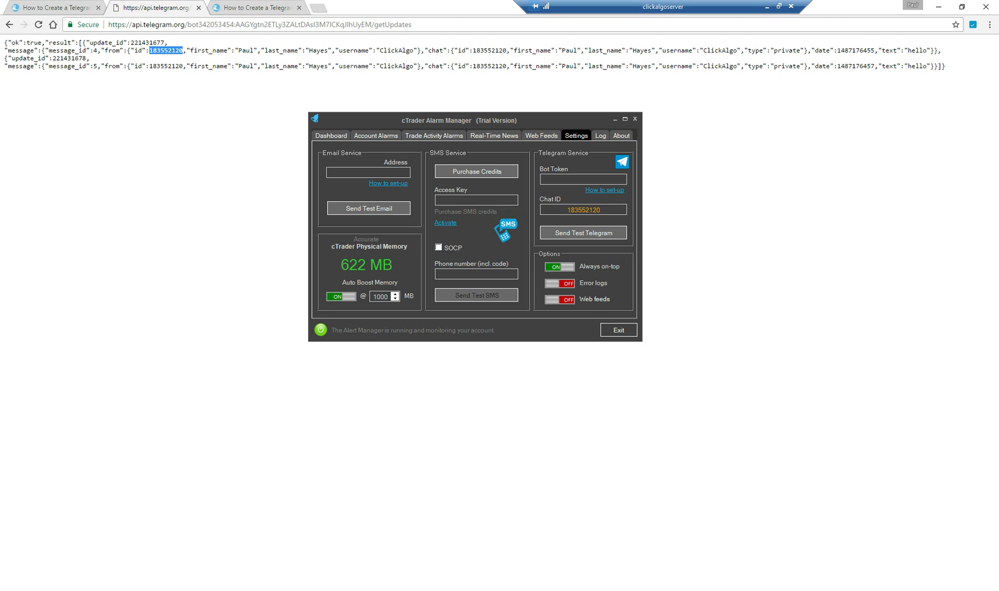
left_click(249, 9)
key("alt+Tab")
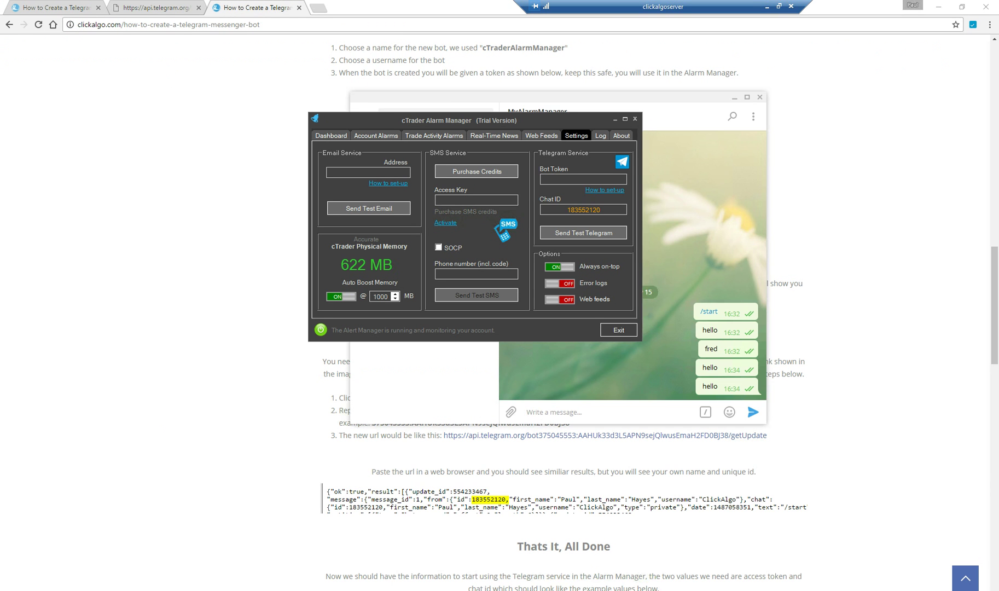
left_click_drag(519, 122, 336, 79)
left_click(418, 183)
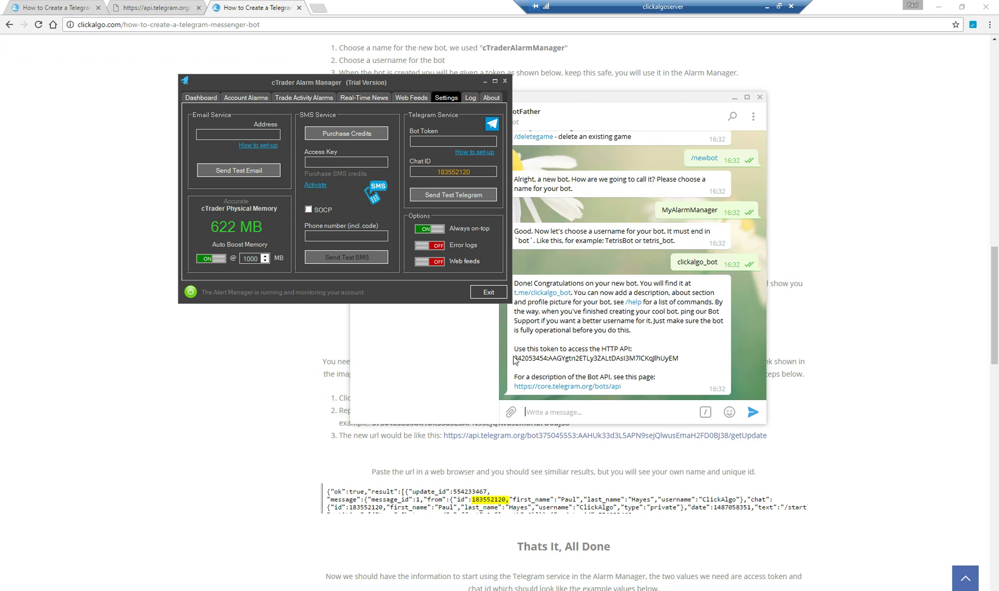
left_click_drag(516, 359, 678, 358)
key("ctrl+c")
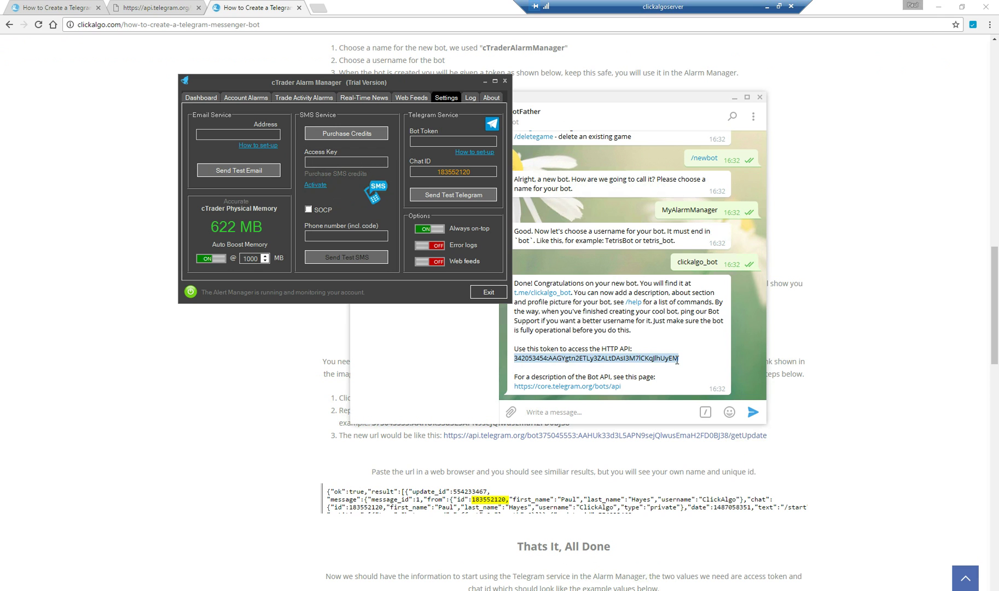
left_click(439, 142)
key("ctrl+v")
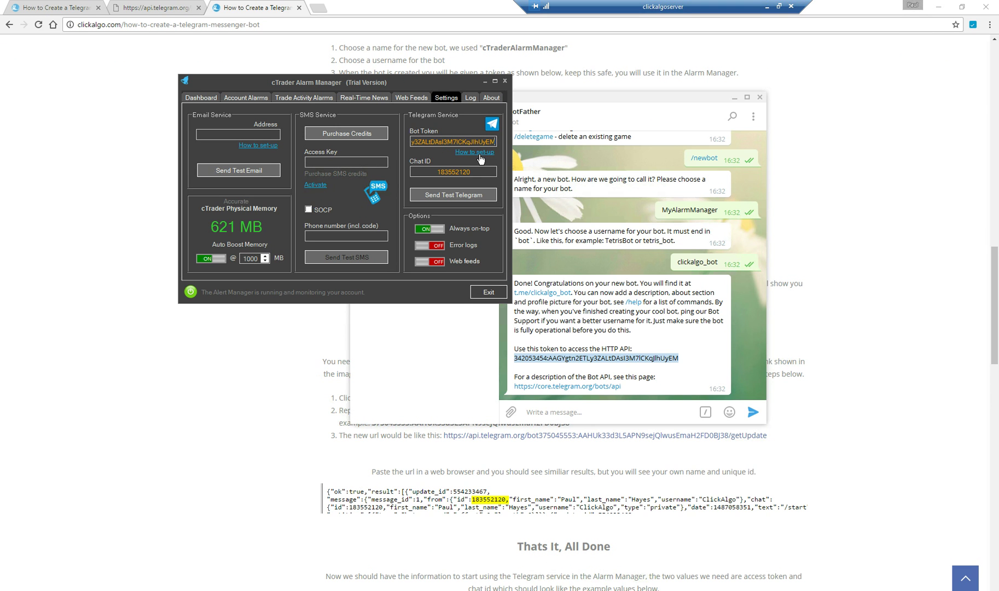
Place the MyAlarmManager chat beside the Alarm Manager, send a test Telegram message and dismiss the confirmation dialog.
left_click(440, 193)
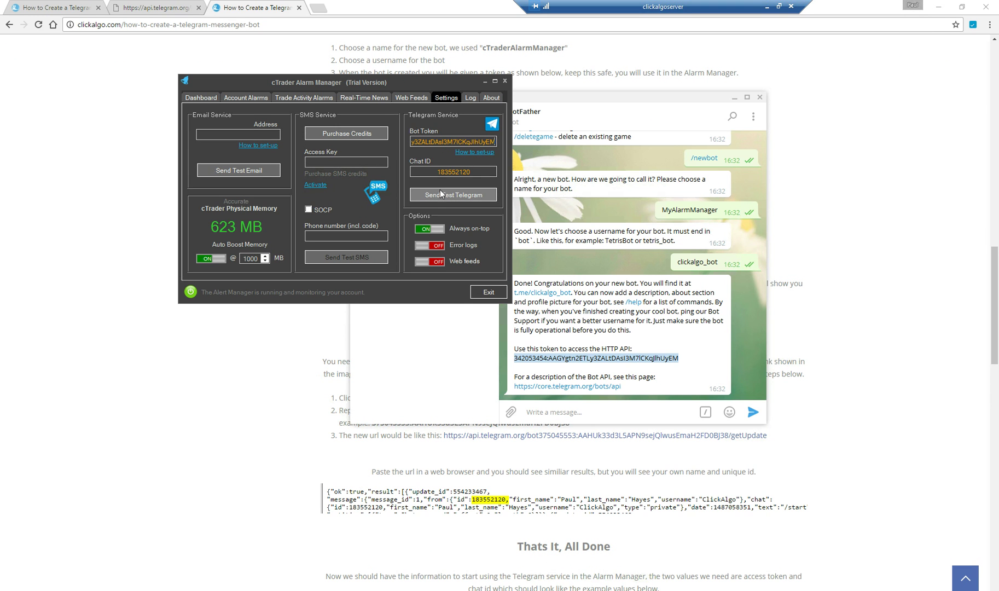
left_click_drag(418, 82, 283, 254)
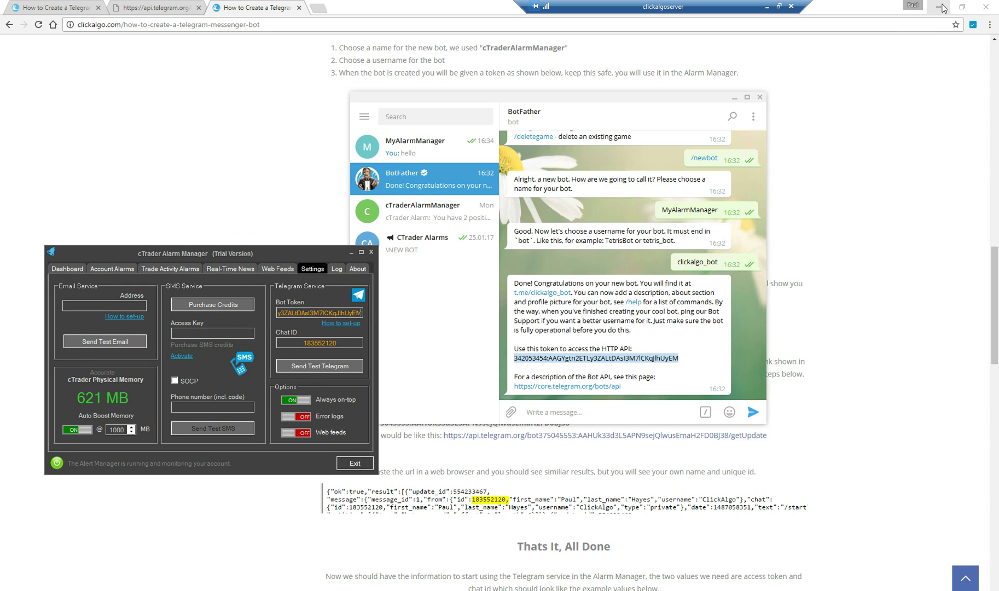
left_click(430, 148)
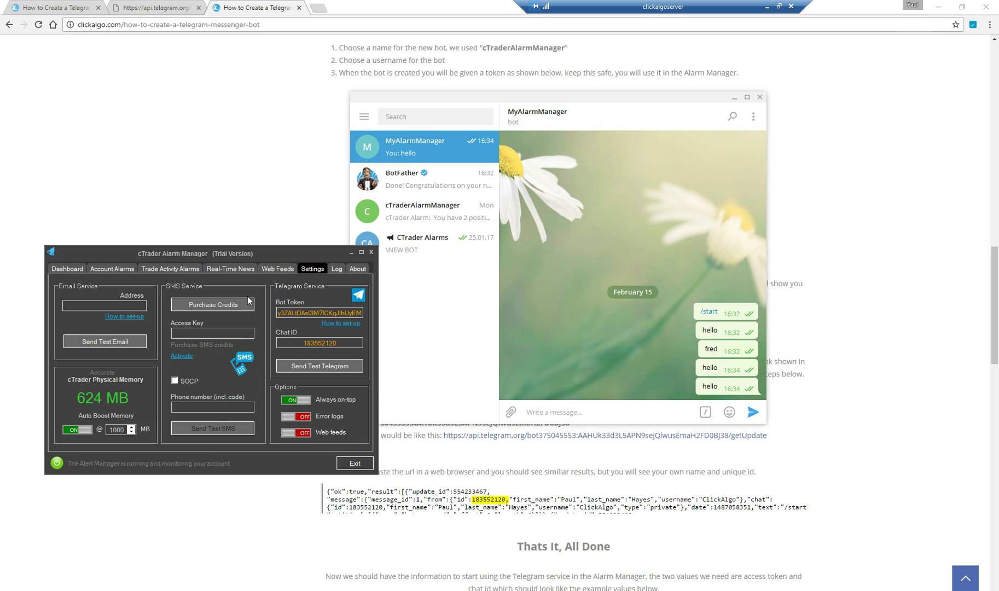
left_click_drag(534, 97, 670, 75)
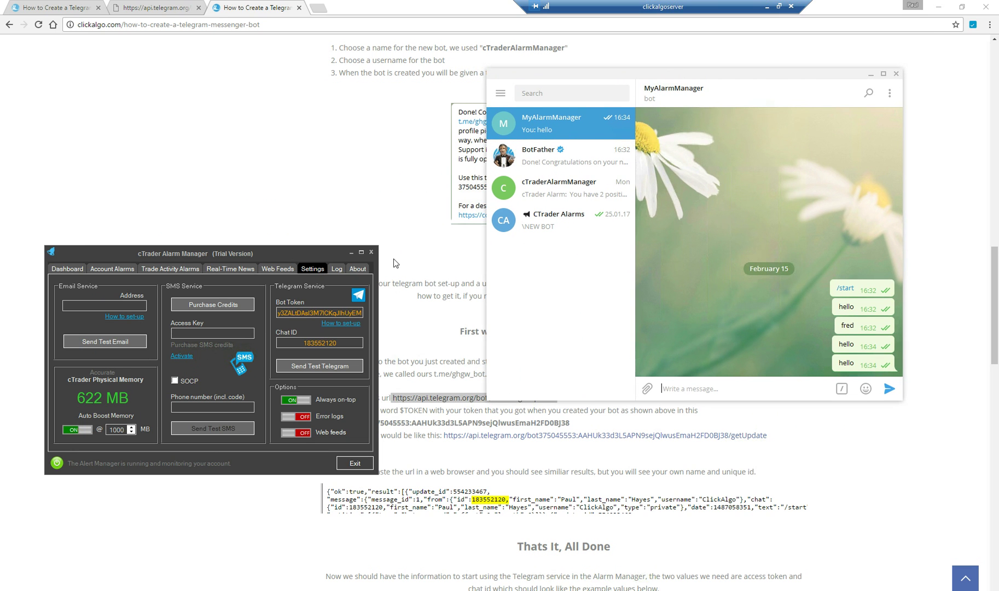
left_click(331, 362)
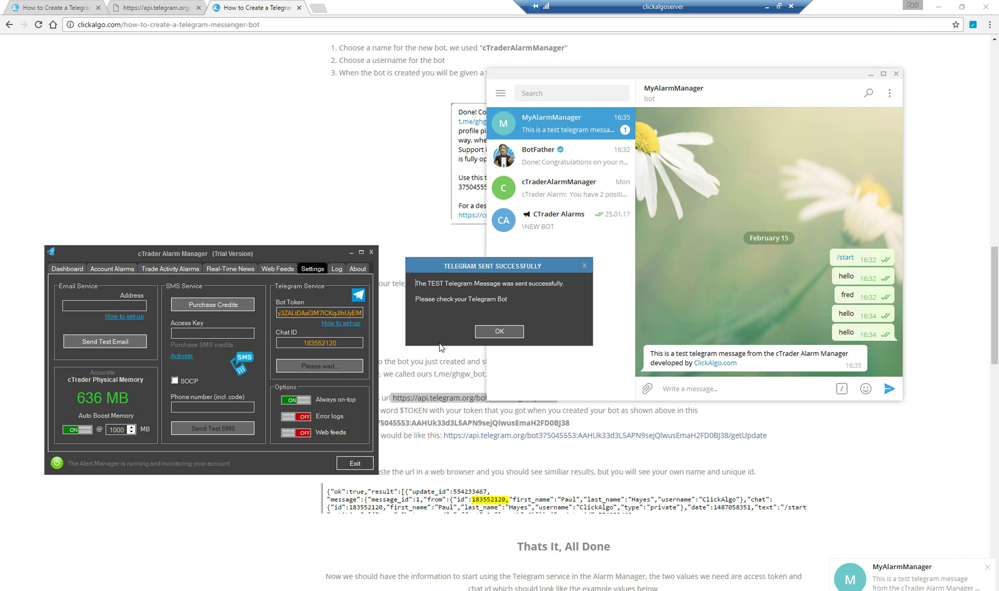
left_click_drag(467, 271, 207, 103)
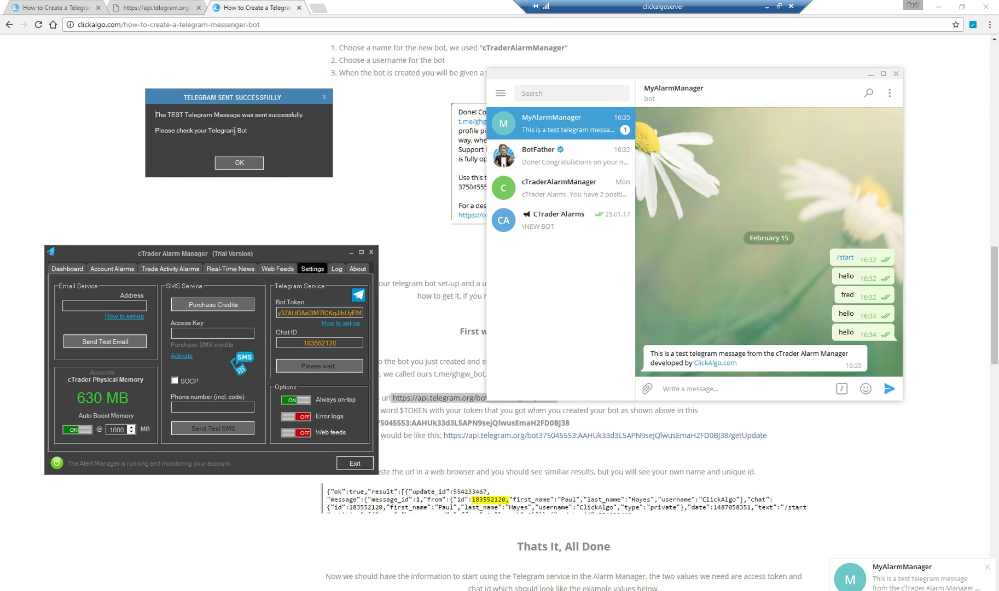
left_click(237, 163)
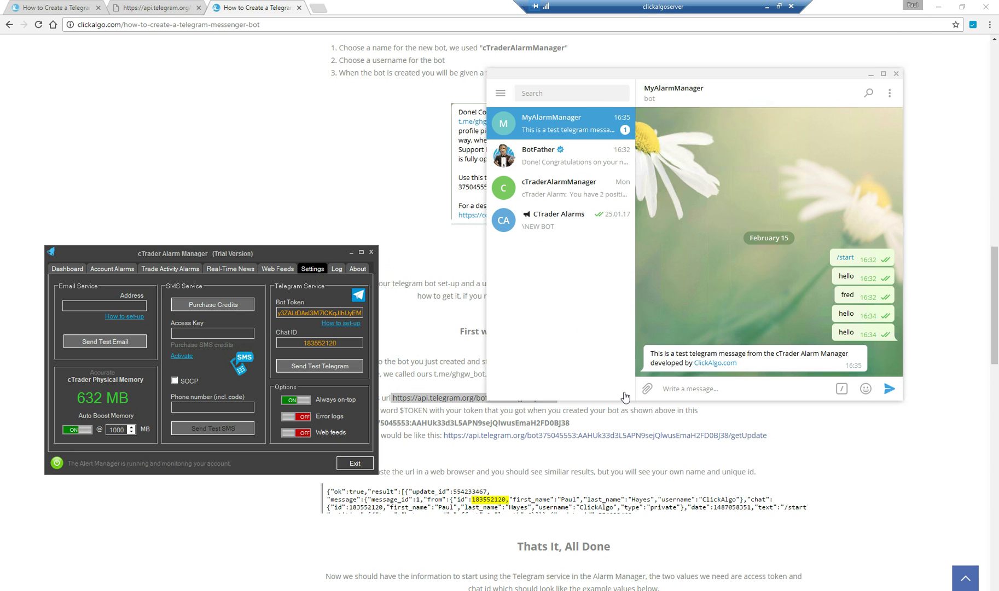
Show the Alarm Manager's Dashboard and switch to FxPro cTrader, placing the Alarm Manager window over the chart's lower part.
left_click_drag(317, 253, 398, 191)
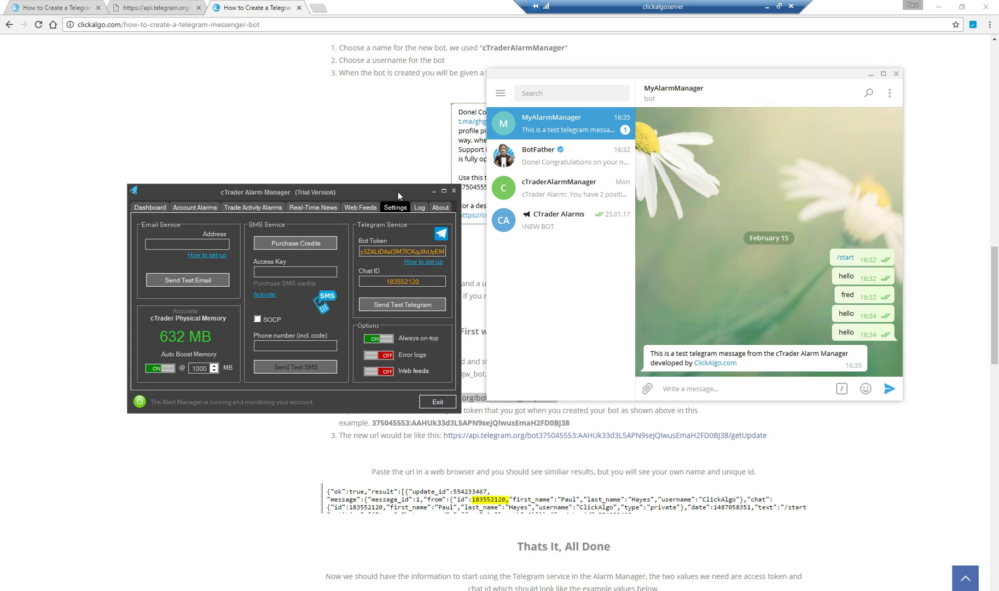
left_click(157, 207)
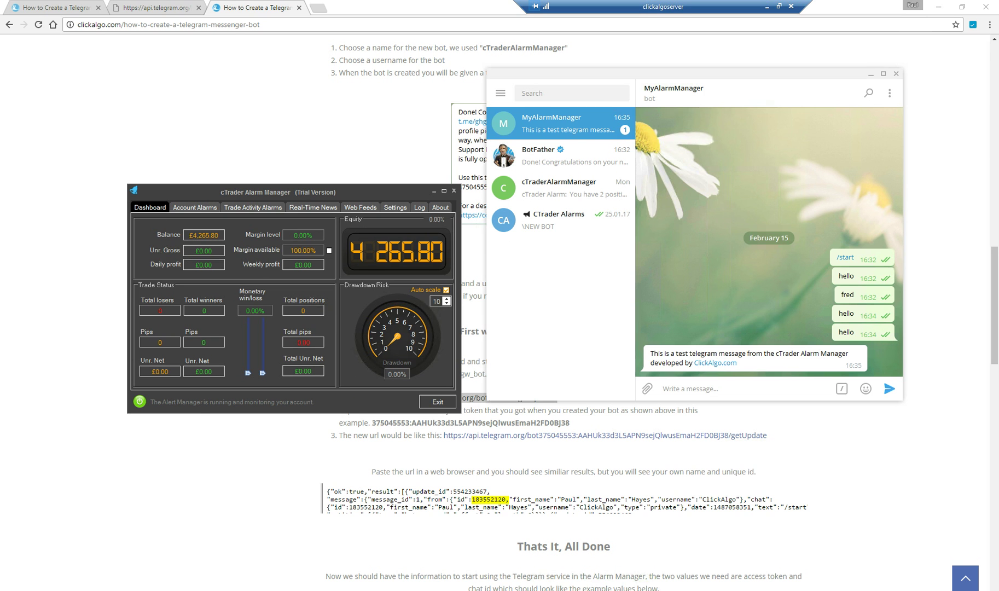
mouse_move(242, 590)
left_click(207, 563)
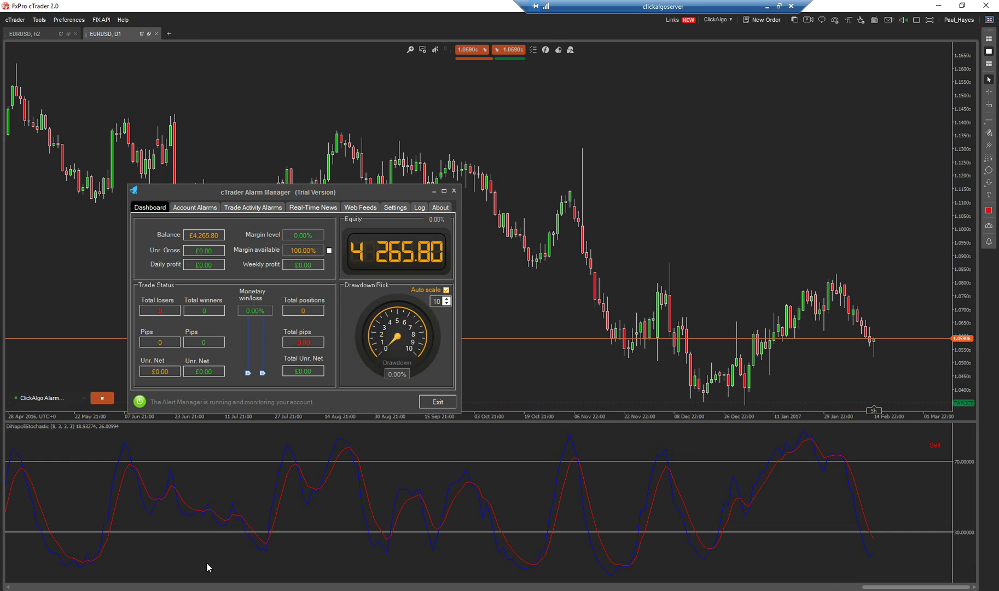
left_click_drag(382, 199, 389, 280)
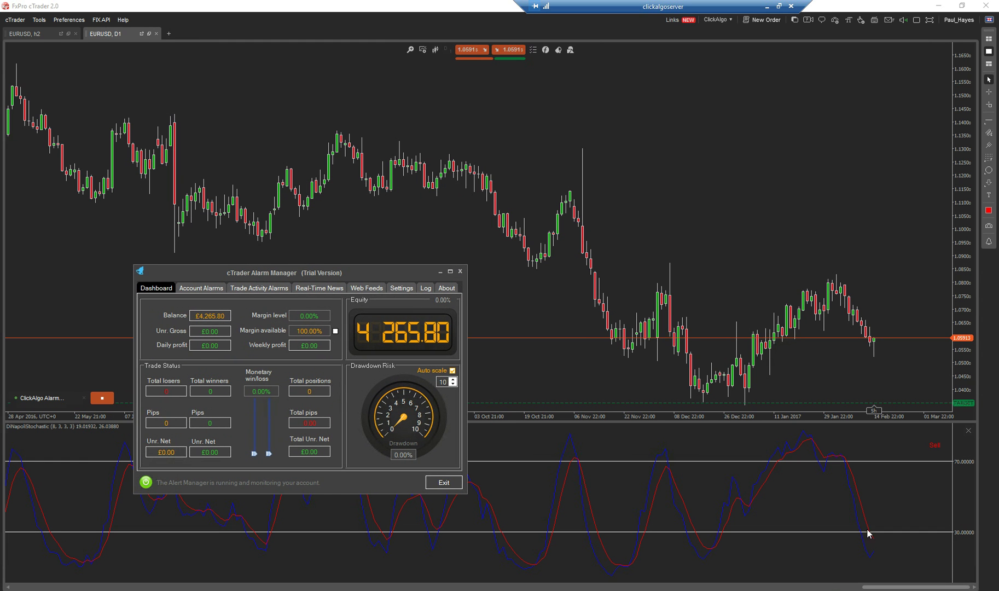
Place a market order to sell 10,000 € of EURUSD, moving the Alarm Manager clear of the order window.
right_click(683, 161)
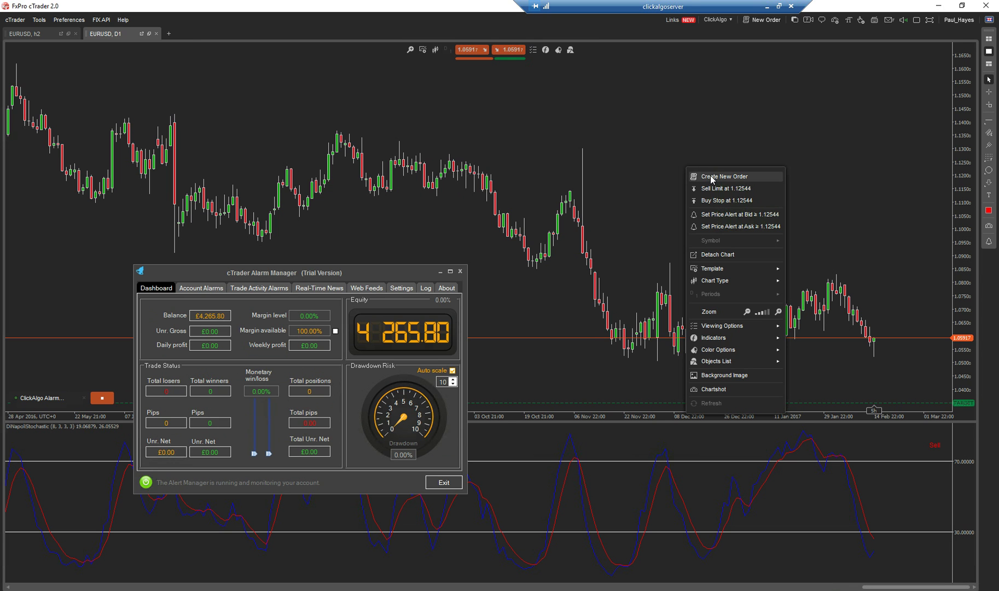
left_click(711, 178)
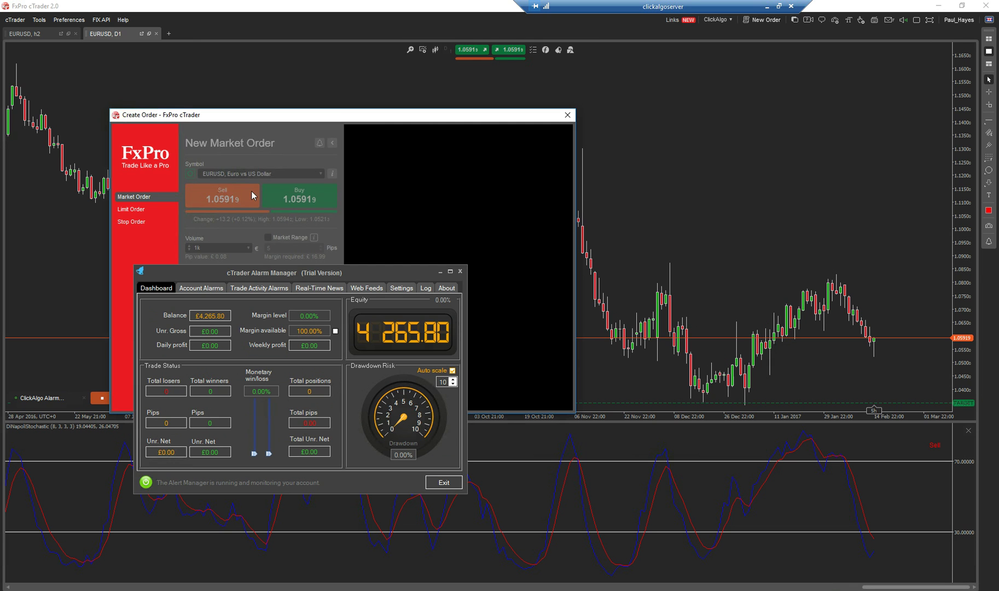
left_click(249, 247)
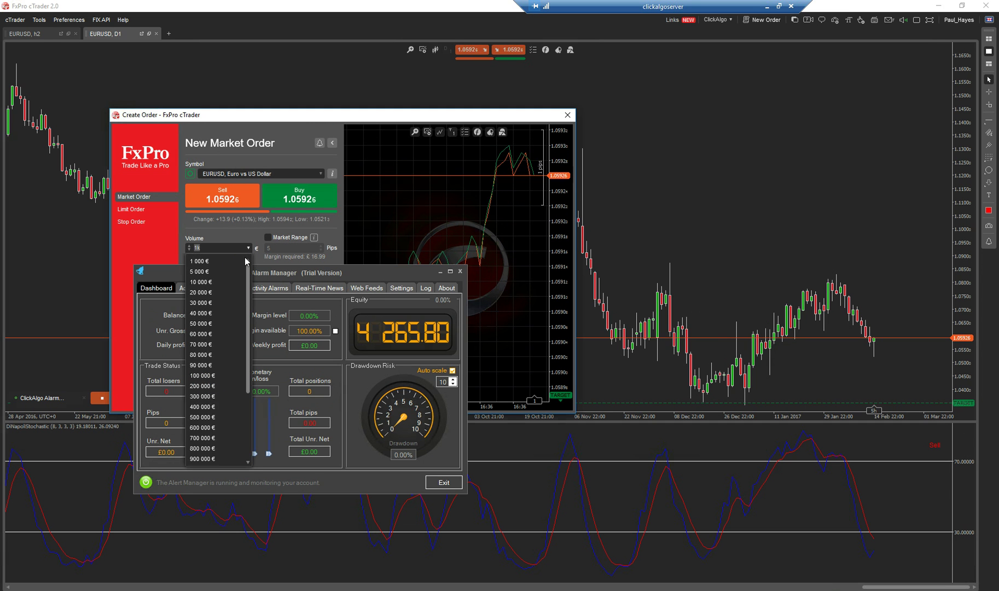
left_click(207, 281)
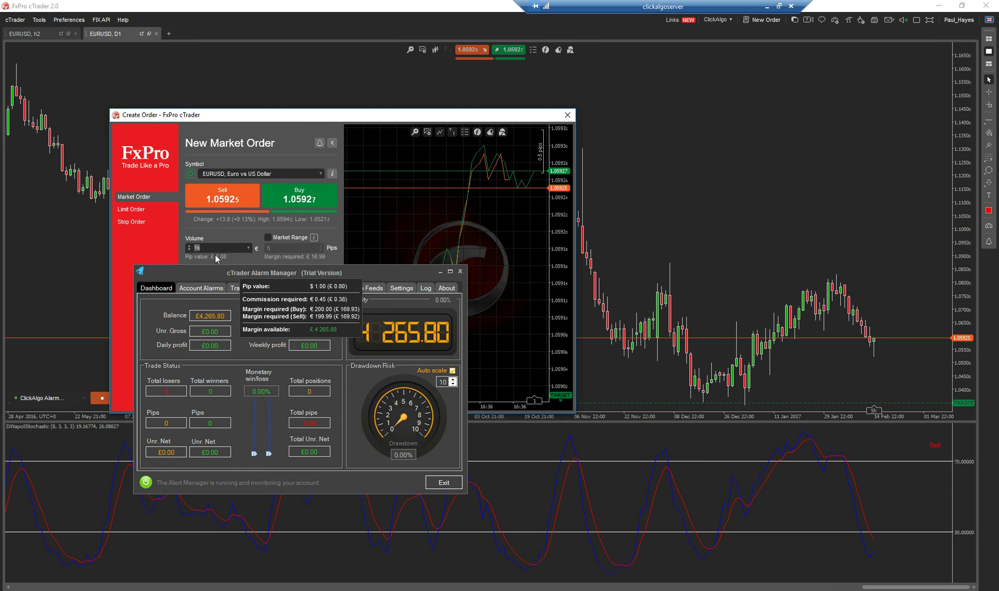
left_click(230, 203)
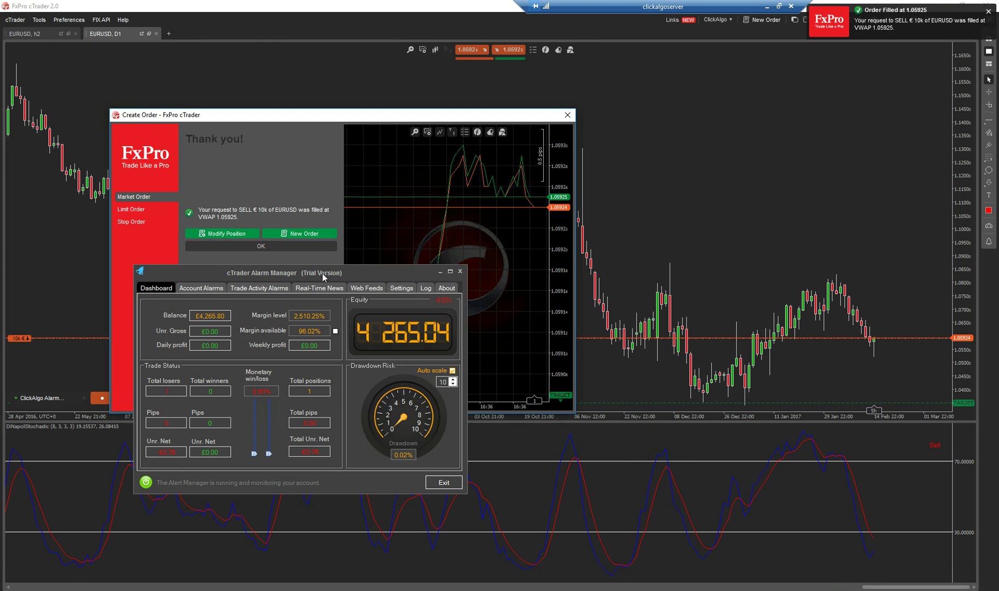
left_click_drag(322, 273, 573, 335)
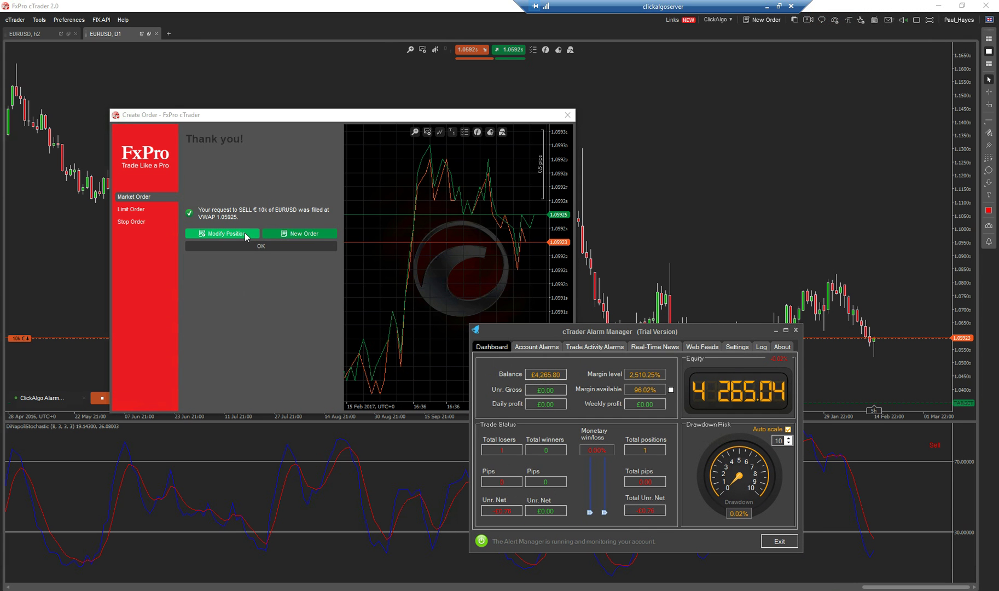
left_click(244, 234)
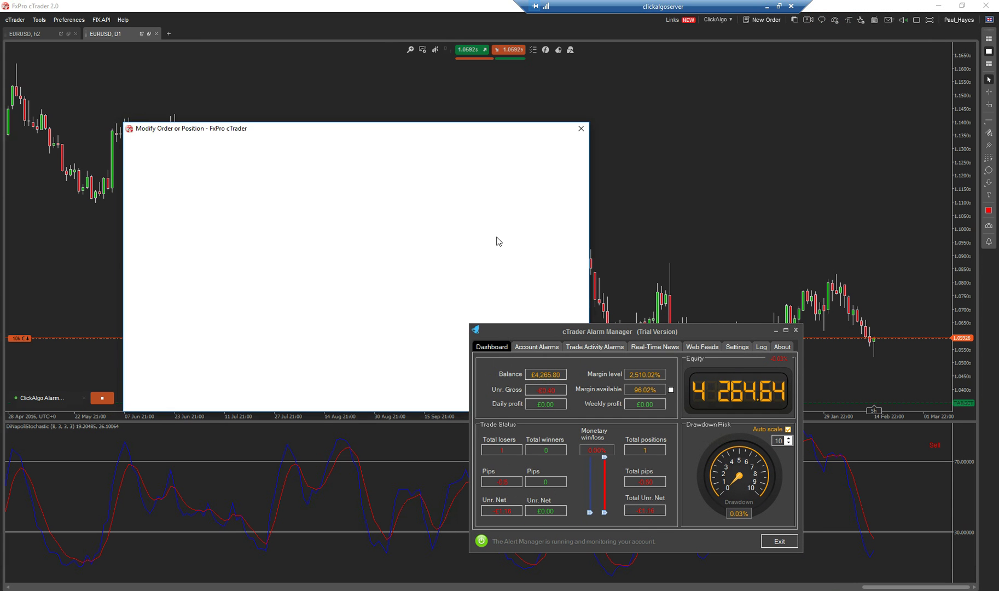
left_click(580, 128)
Create a second EURUSD market order that sells 30,000 €.
right_click(426, 164)
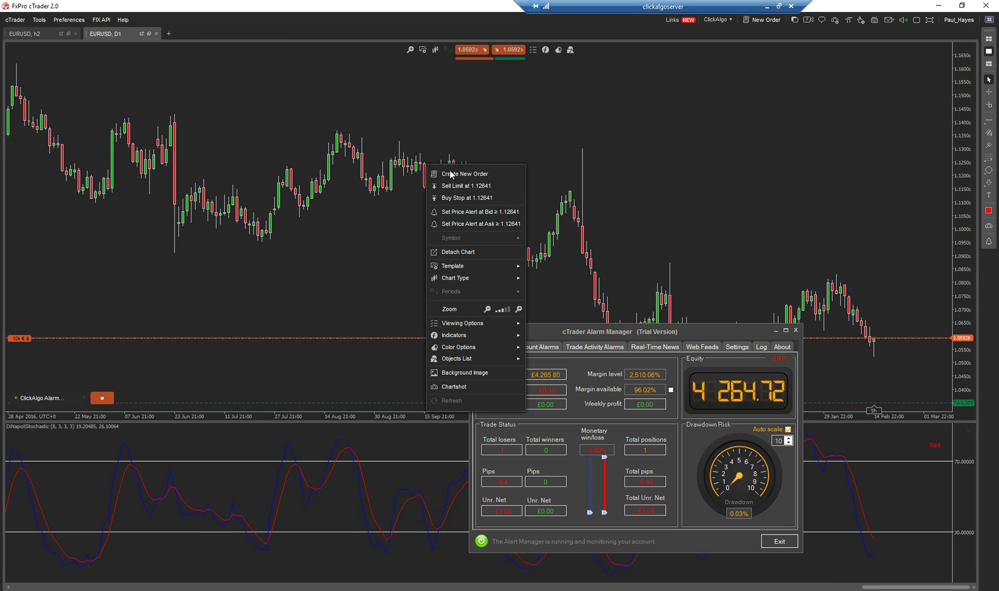
left_click(449, 173)
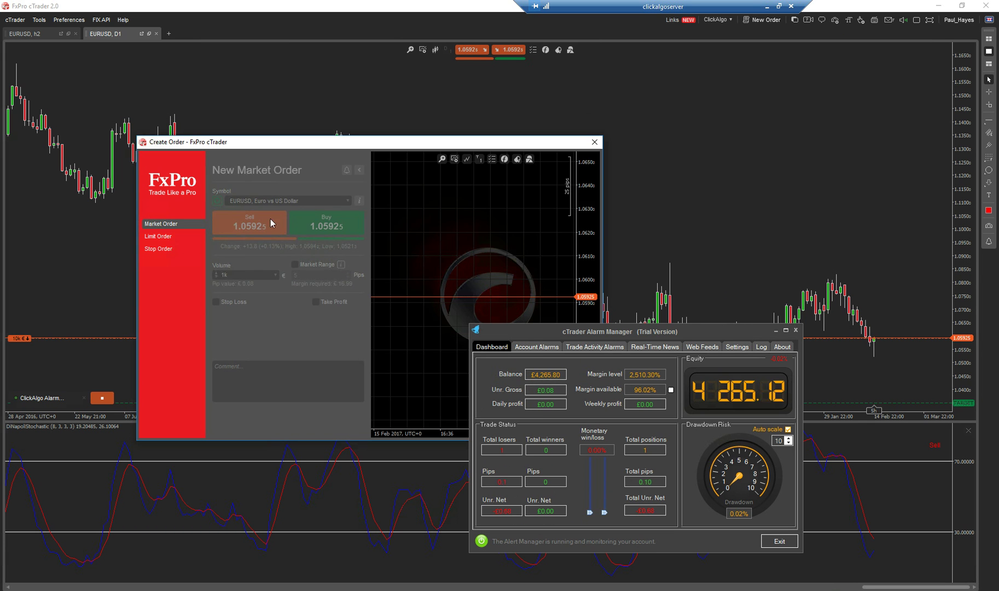
left_click(276, 274)
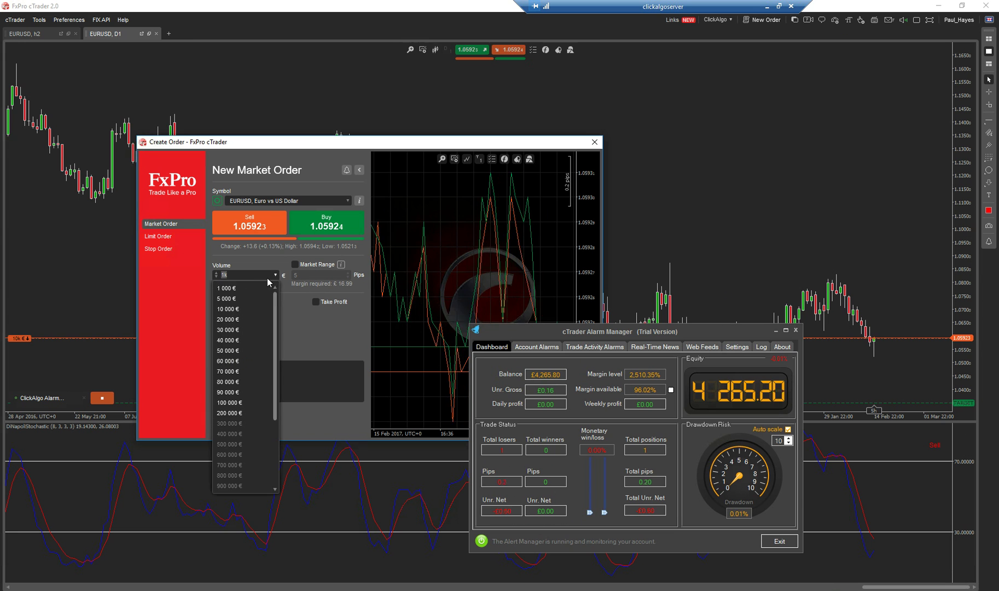
left_click(228, 329)
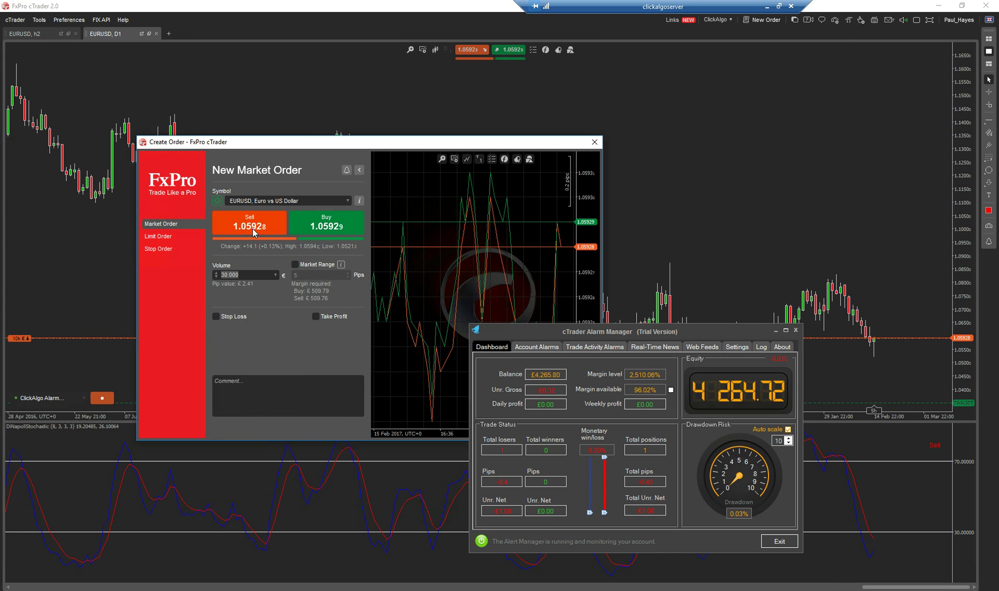
left_click(253, 232)
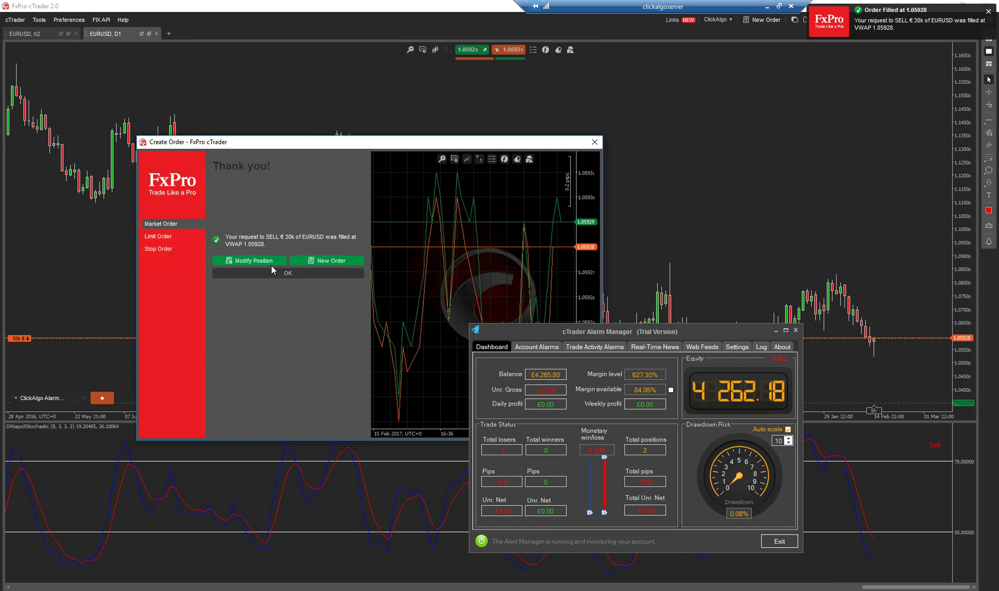
Sell another 50,000 € of EURUSD at market, close the order window and move the Alarm Manager up over the chart's middle.
left_click(315, 262)
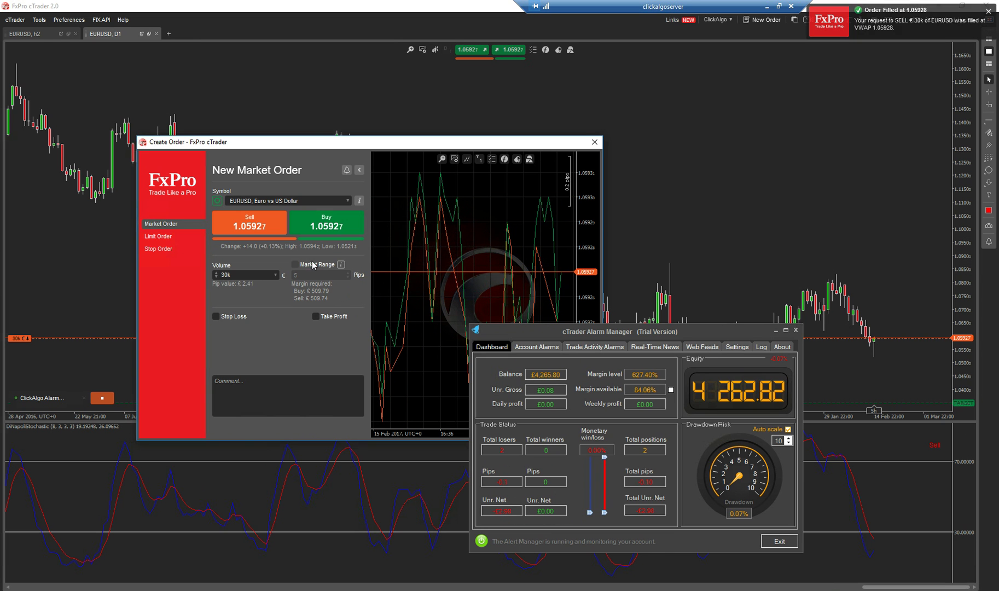
left_click(272, 276)
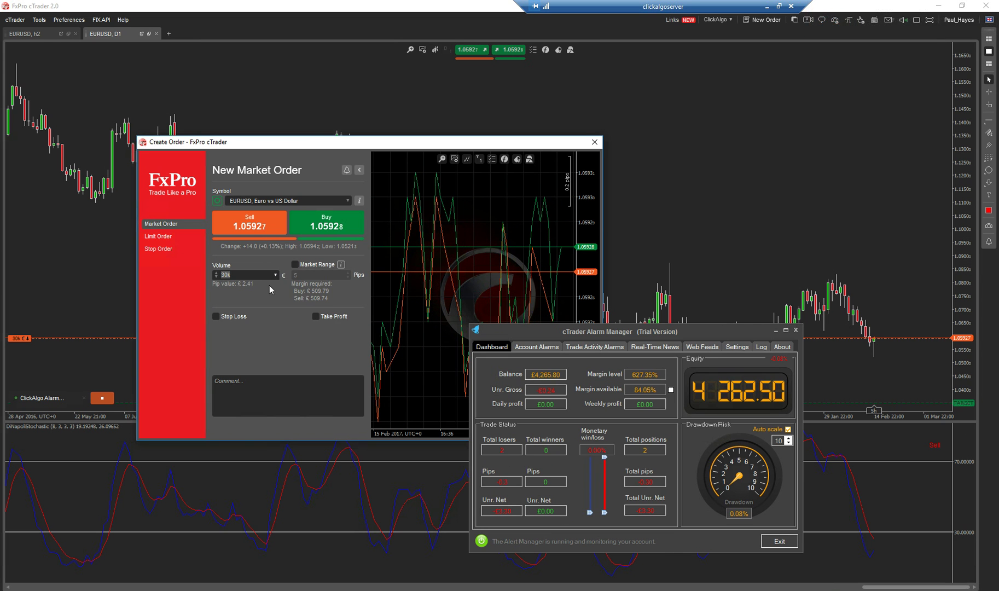
left_click(232, 353)
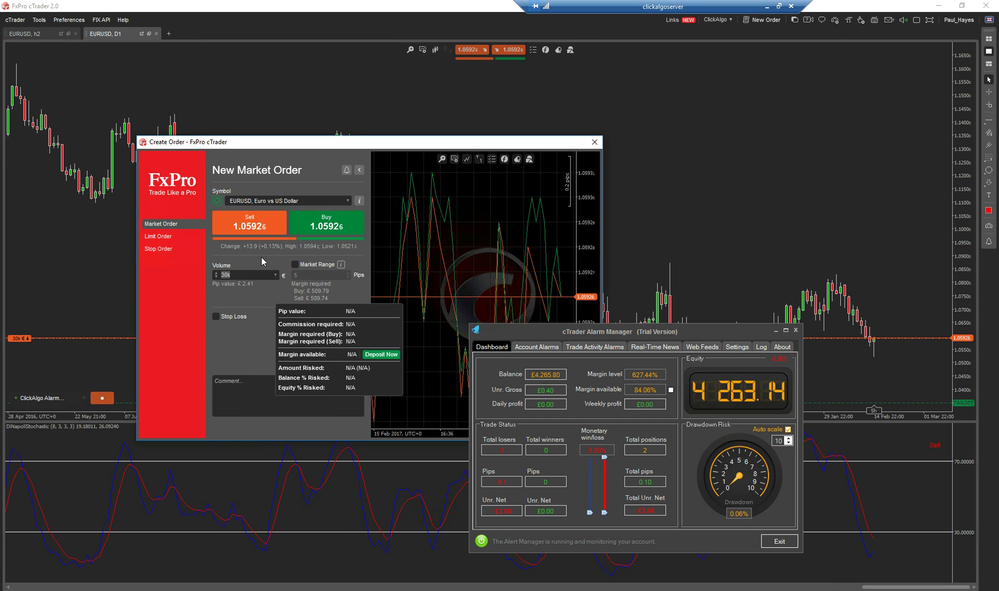
type("50k")
left_click(249, 222)
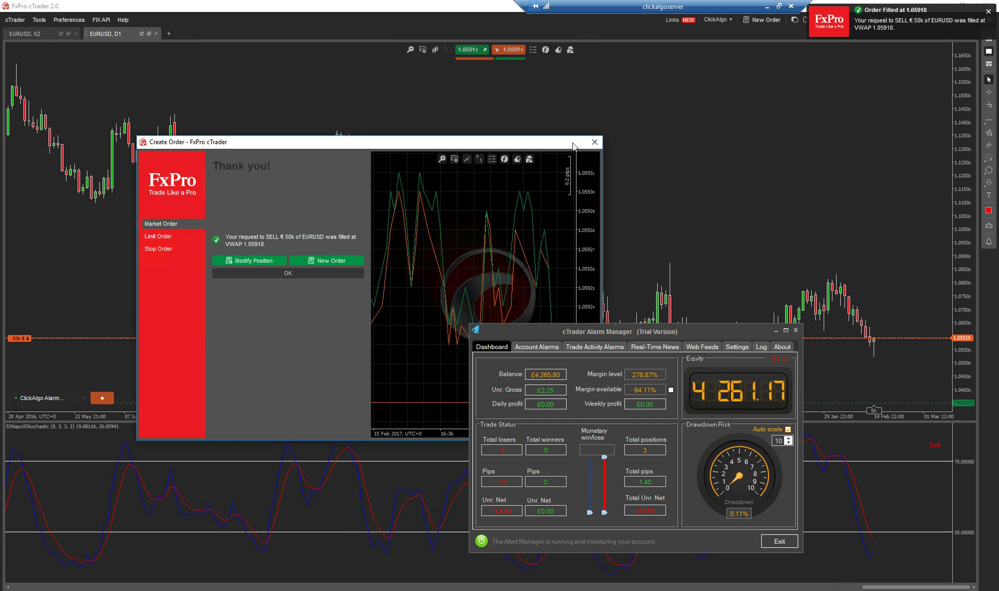
left_click(594, 142)
left_click_drag(617, 334, 409, 135)
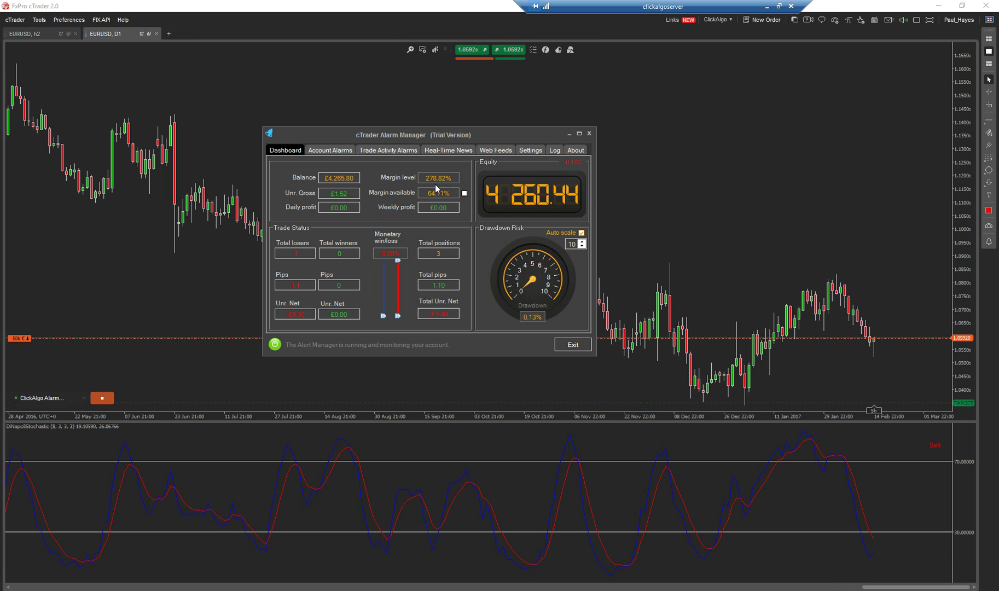
Turn on the account alarm for the margin level dropping below 278 % with Telegram as its action, and return to the Dashboard.
left_click(341, 151)
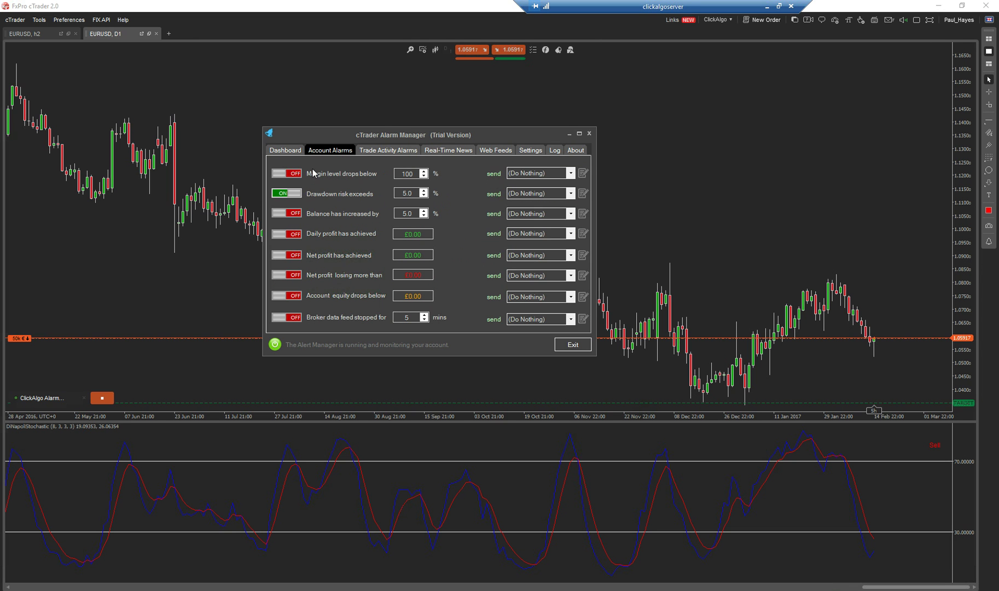
double_click(405, 173)
type("278")
left_click(570, 173)
left_click(528, 224)
left_click(296, 174)
left_click(294, 150)
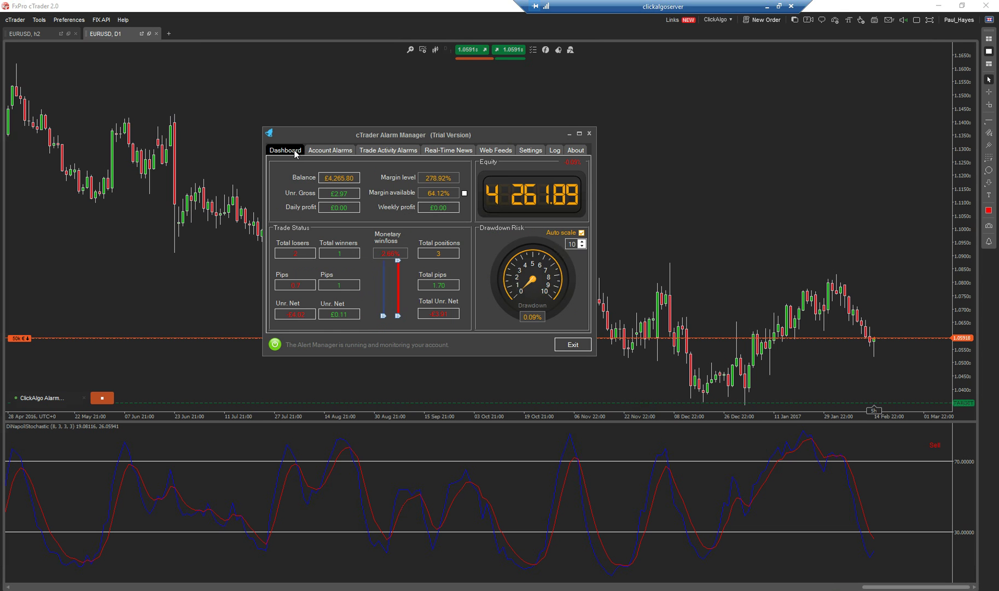
Raise the margin level alarm's threshold to 279 % and open the MyAlarmManager notification it sends to Telegram.
left_click(322, 153)
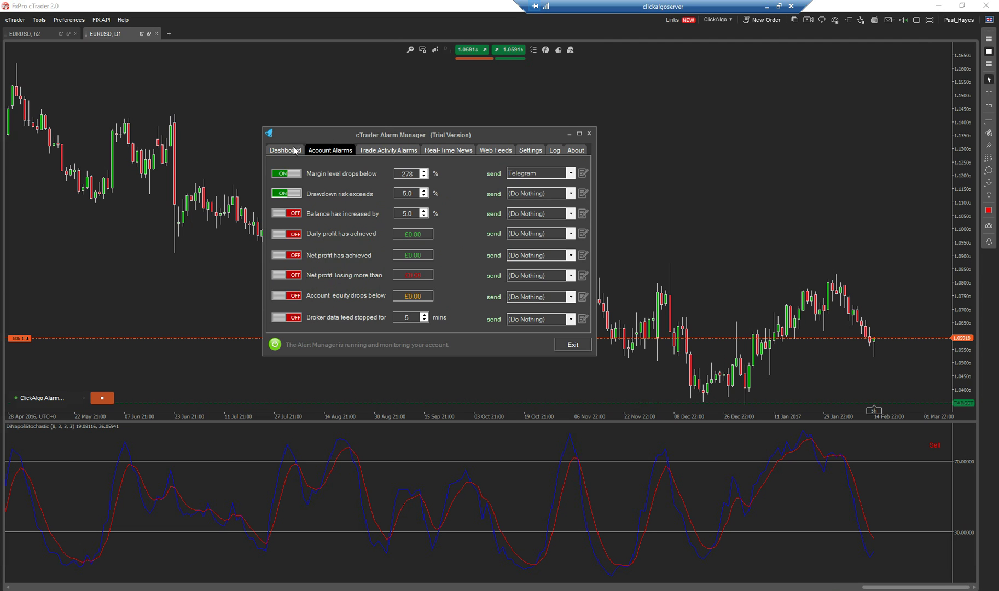
left_click(294, 150)
left_click(317, 151)
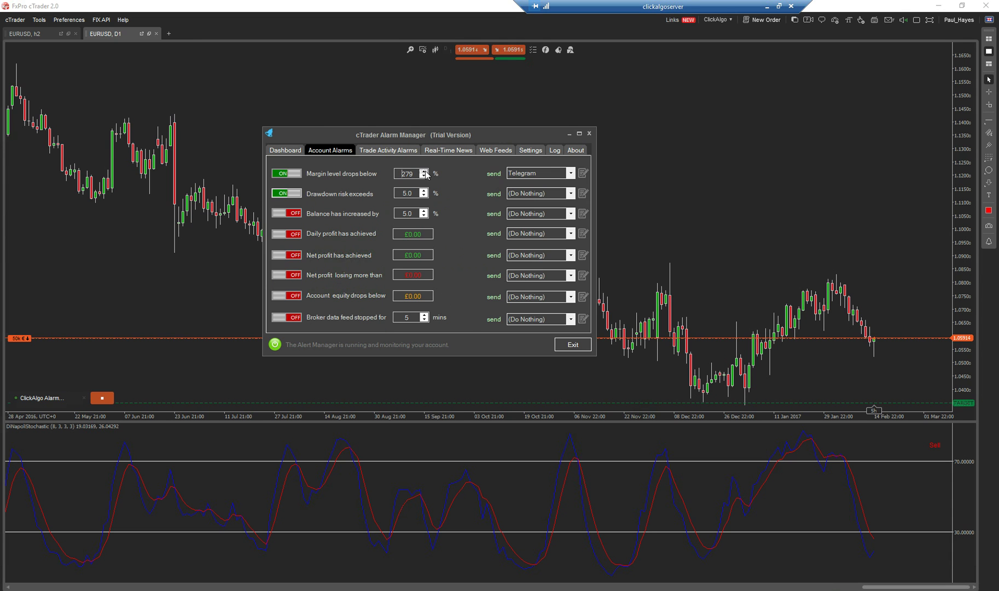
left_click(284, 150)
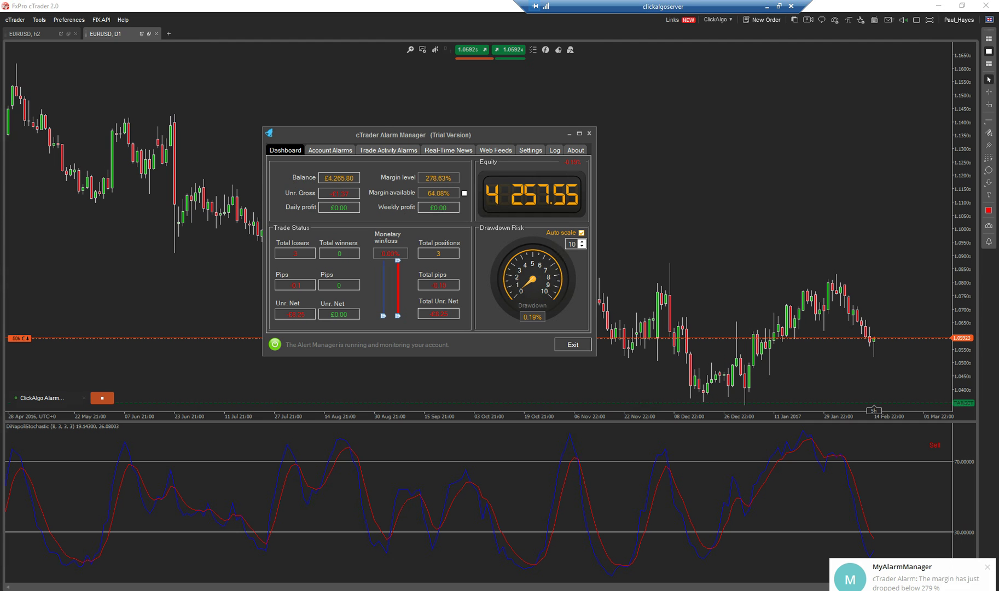
left_click(907, 574)
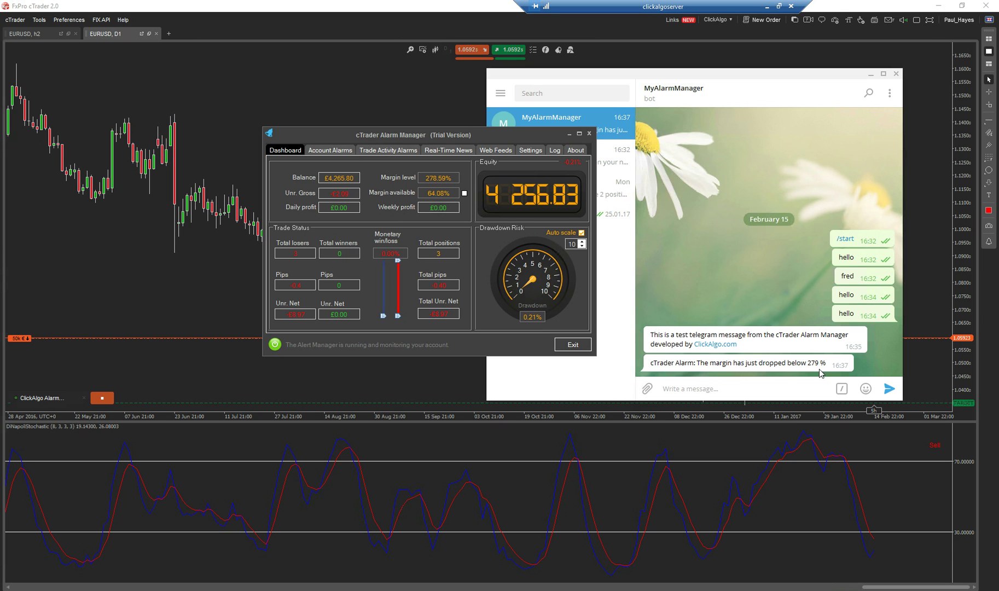
Choose Telegram as the action of the account alarm for net profit achieved.
left_click(353, 151)
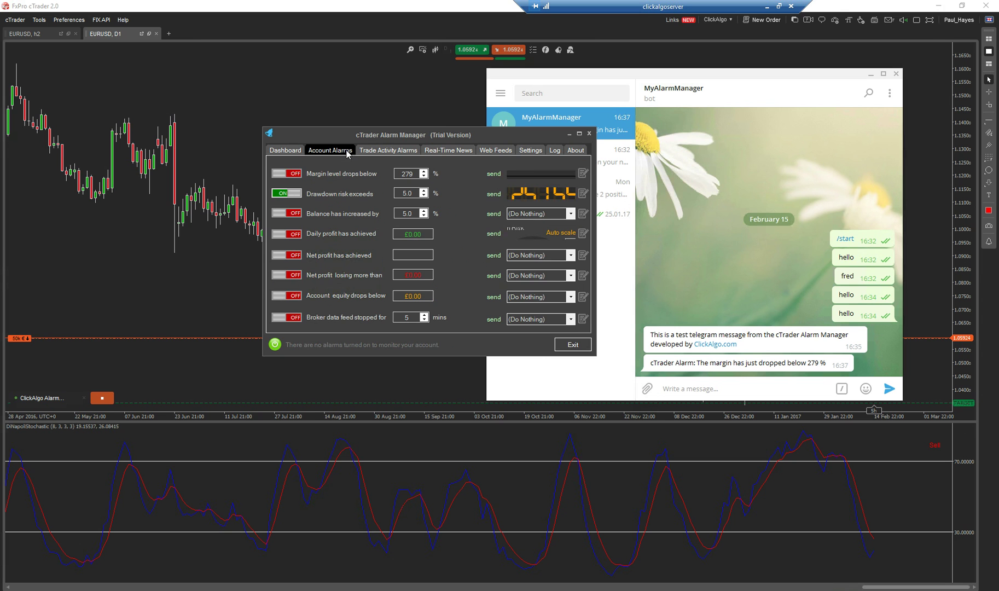
left_click(571, 258)
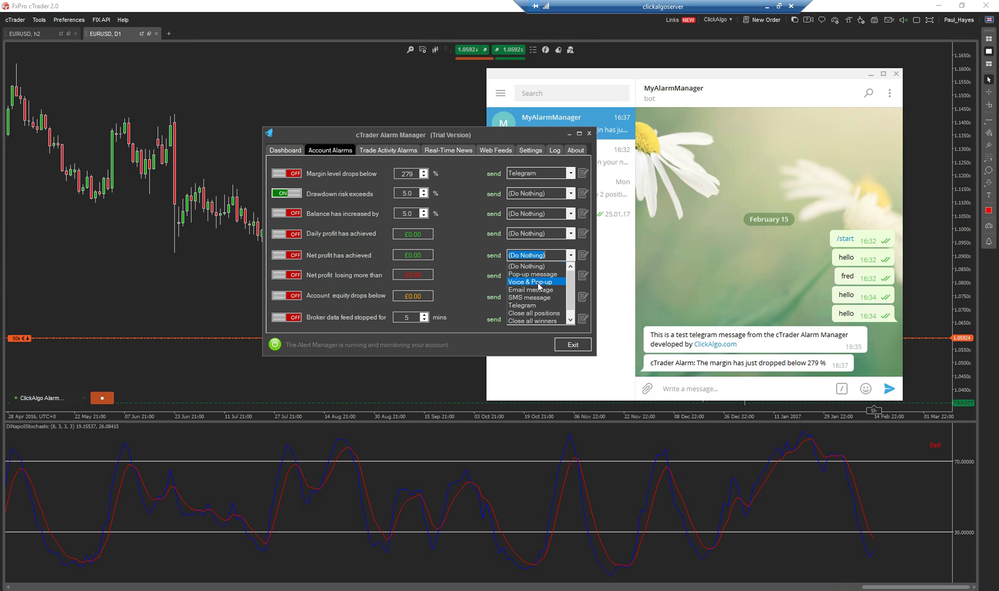
left_click(527, 304)
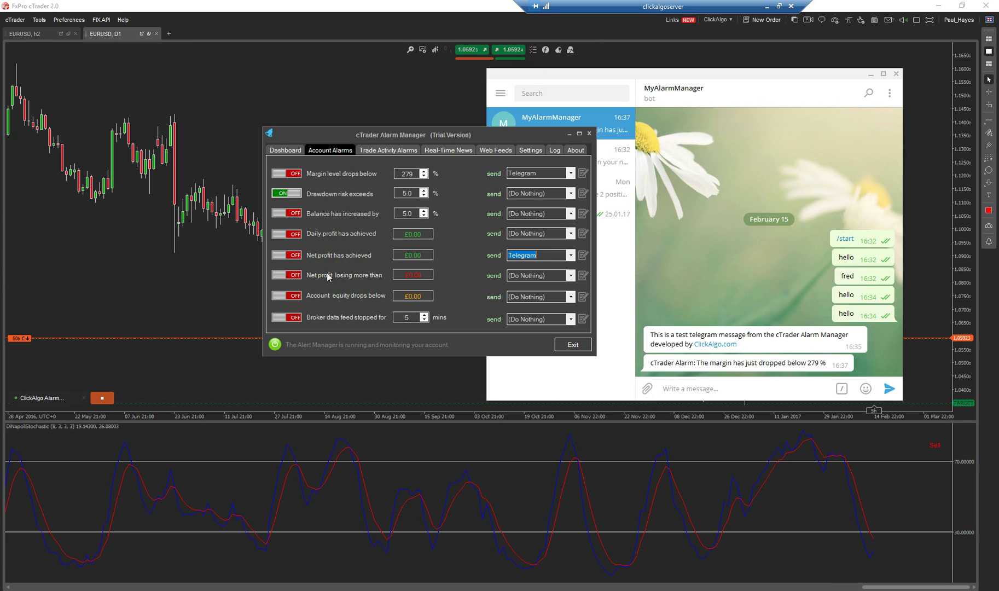
Turn on the trade activity alarm for 1 position with no S/L, sent by Telegram, and arrange the Alarm Manager beside the Telegram window.
left_click(381, 151)
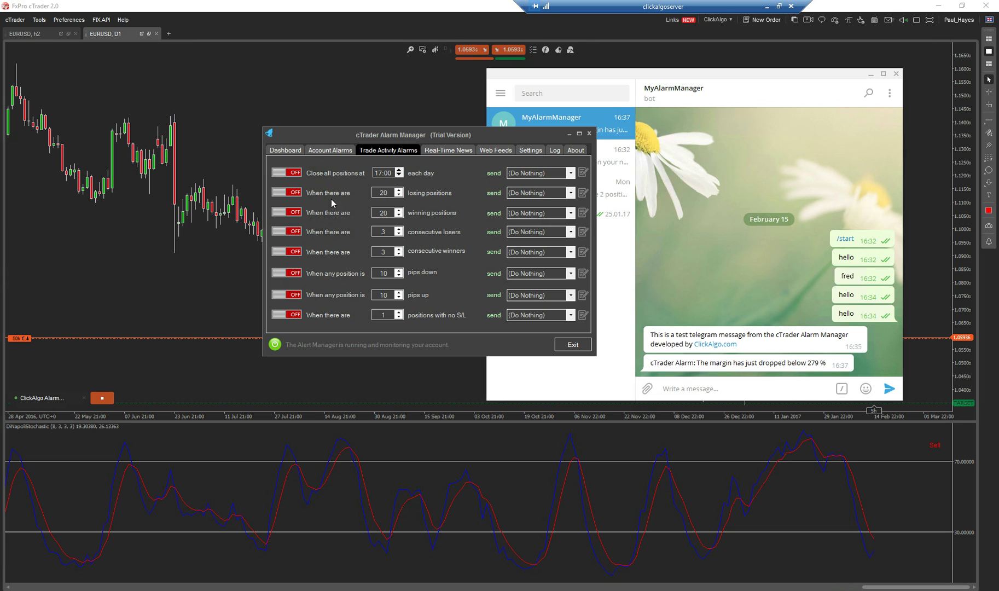
left_click(569, 315)
left_click(536, 361)
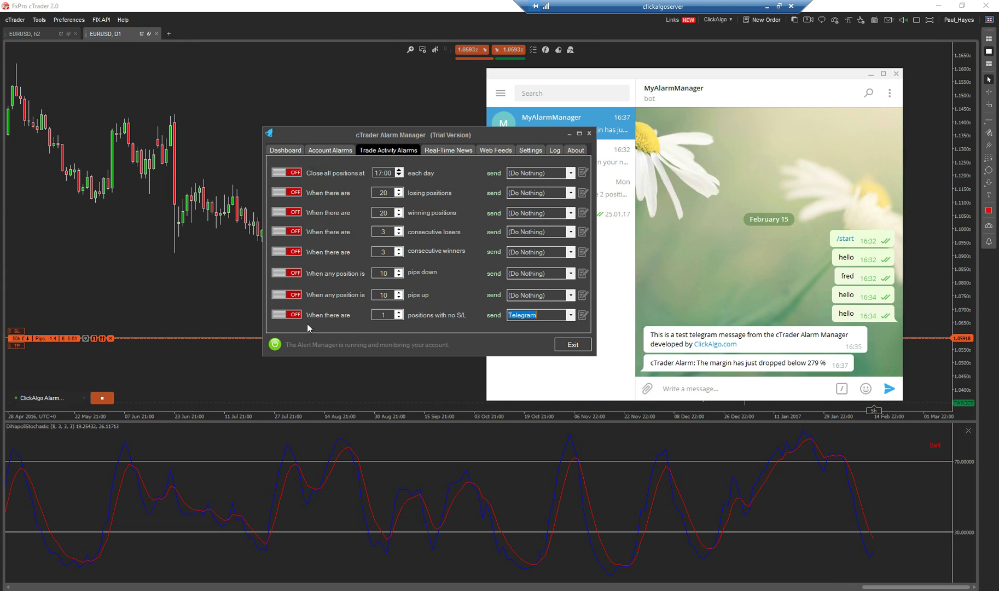
left_click(295, 314)
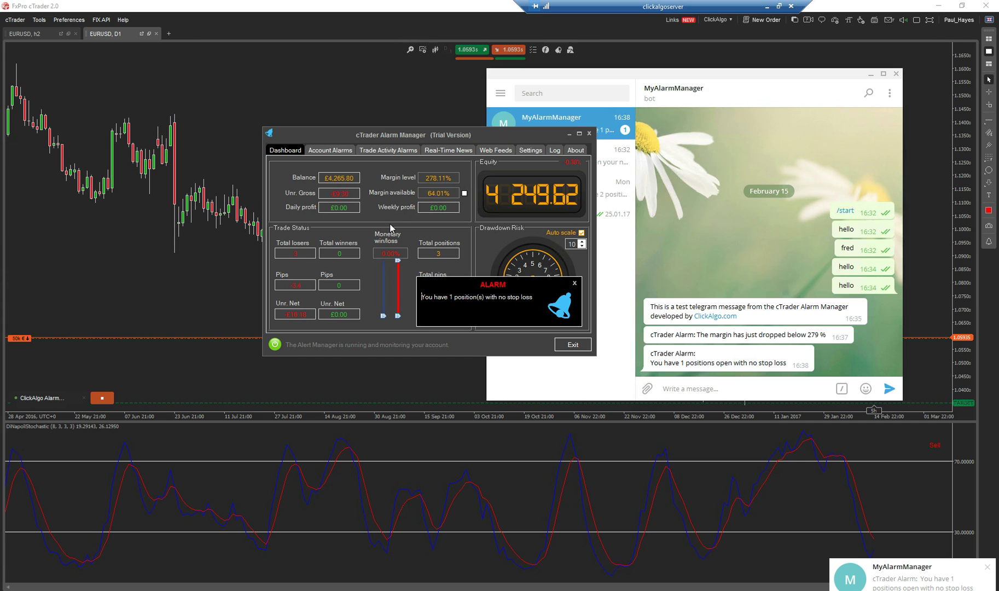
left_click_drag(542, 136, 356, 172)
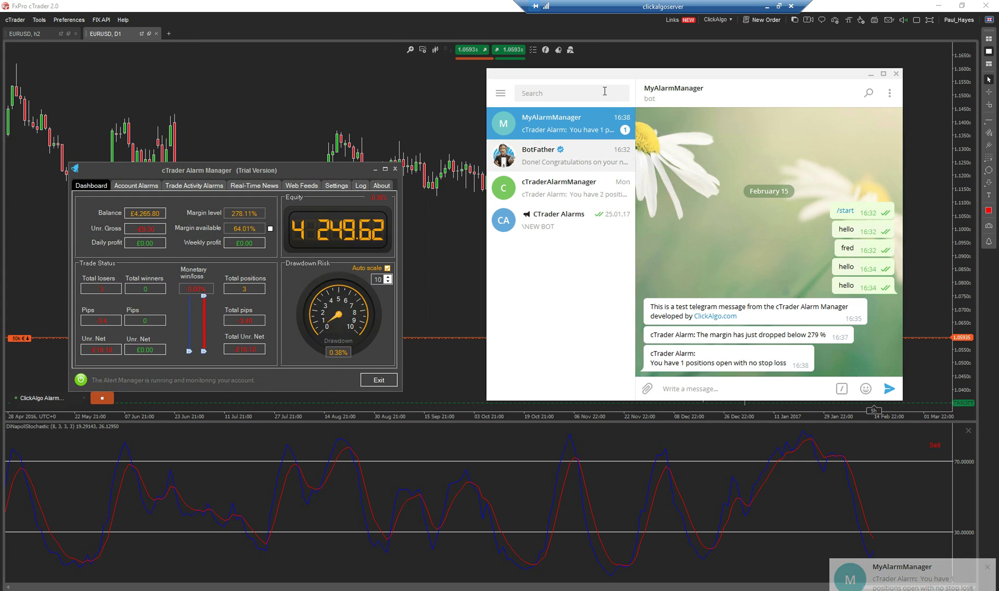
left_click_drag(616, 80, 615, 138)
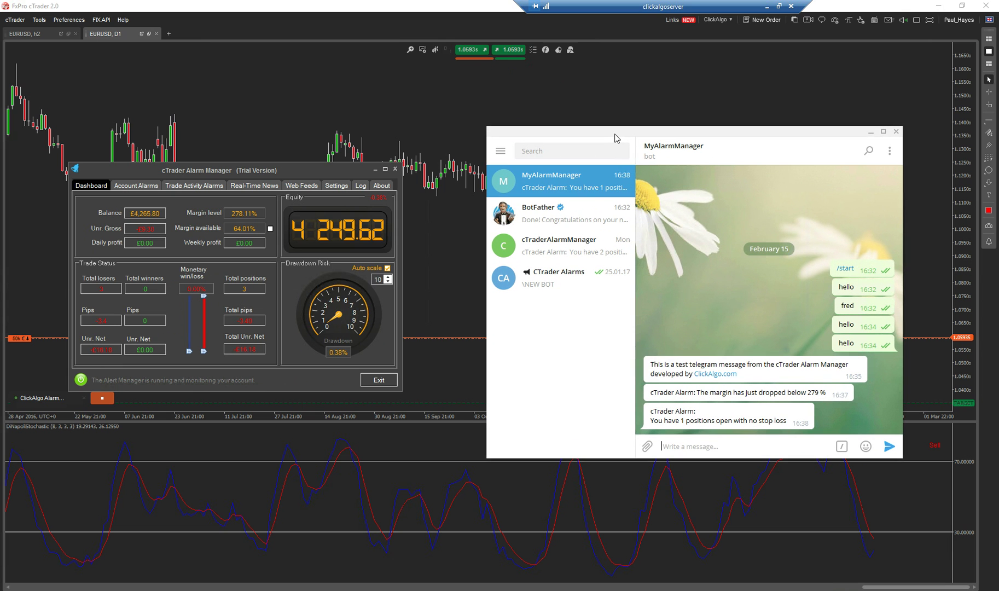